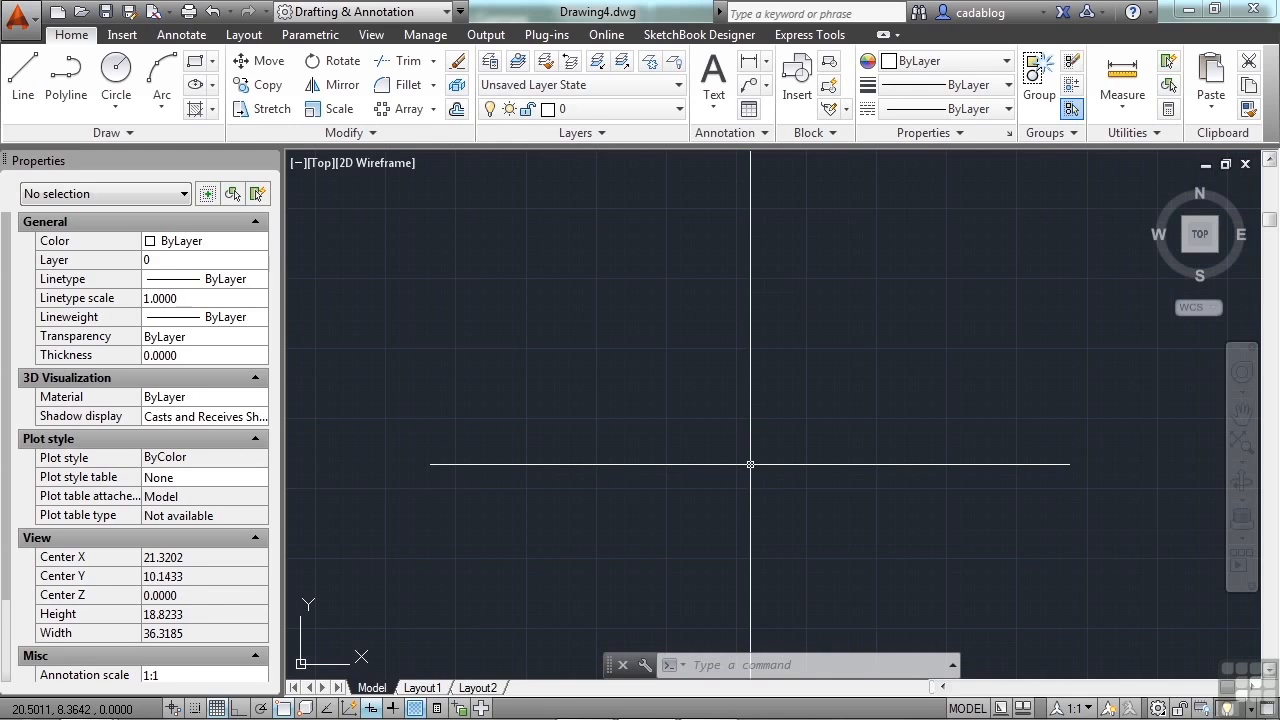
Step: Open the drawing Dimension Example.dwg from folder 12
{"action": "type", "text": "open"}
{"action": "key", "text": "Return"}
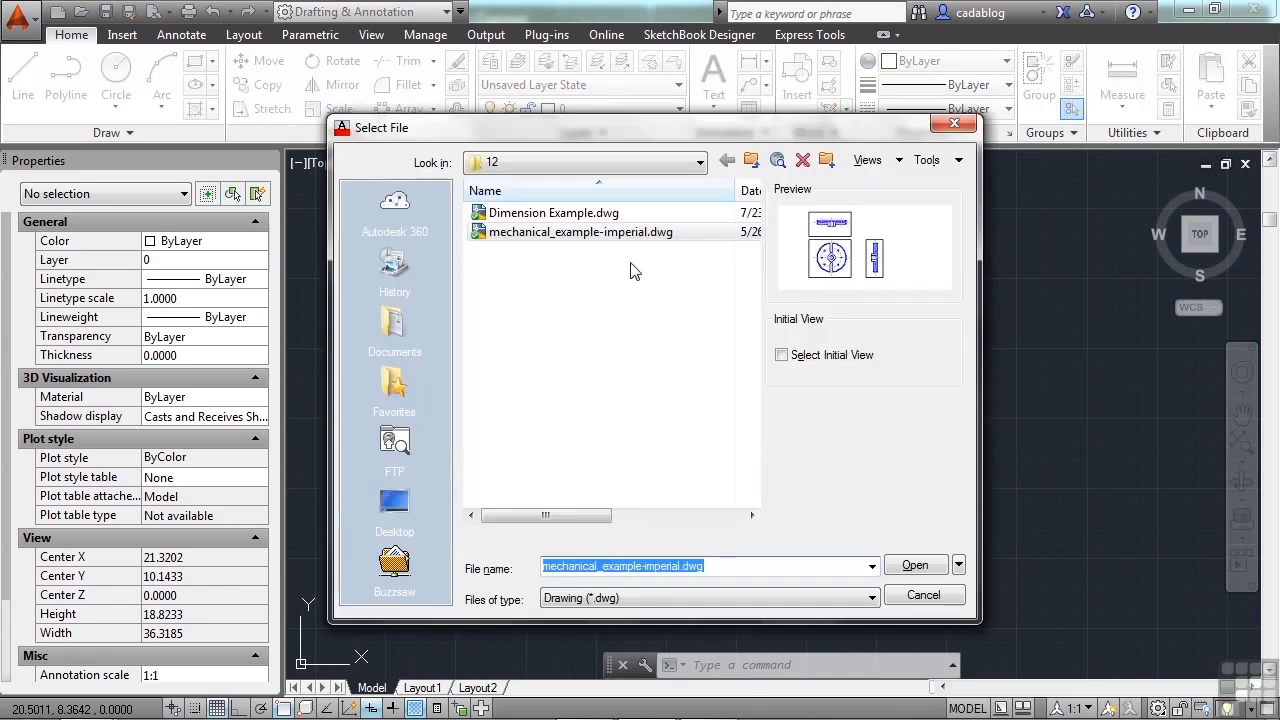
{"action": "left_click", "coordinate": [560, 213]}
{"action": "left_click", "coordinate": [912, 566]}
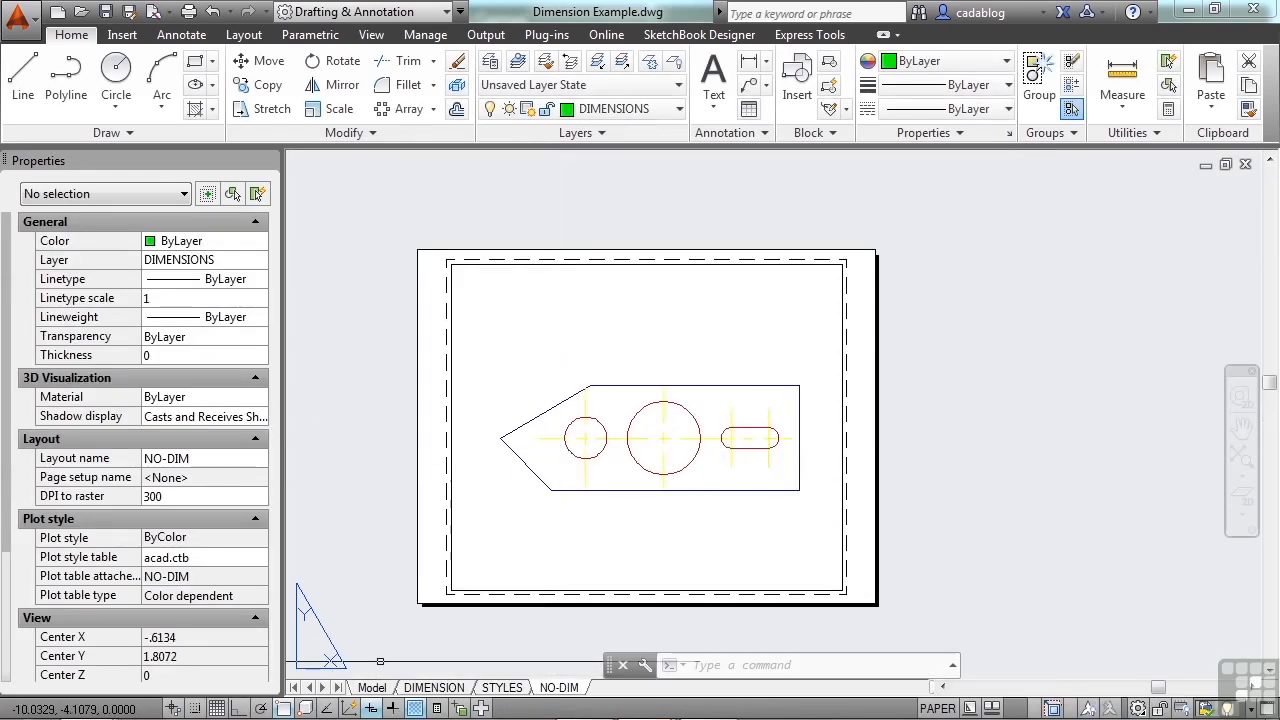
Step: Switch to model space and examine the bracket geometry around its holes and centerlines
{"action": "left_click", "coordinate": [380, 687]}
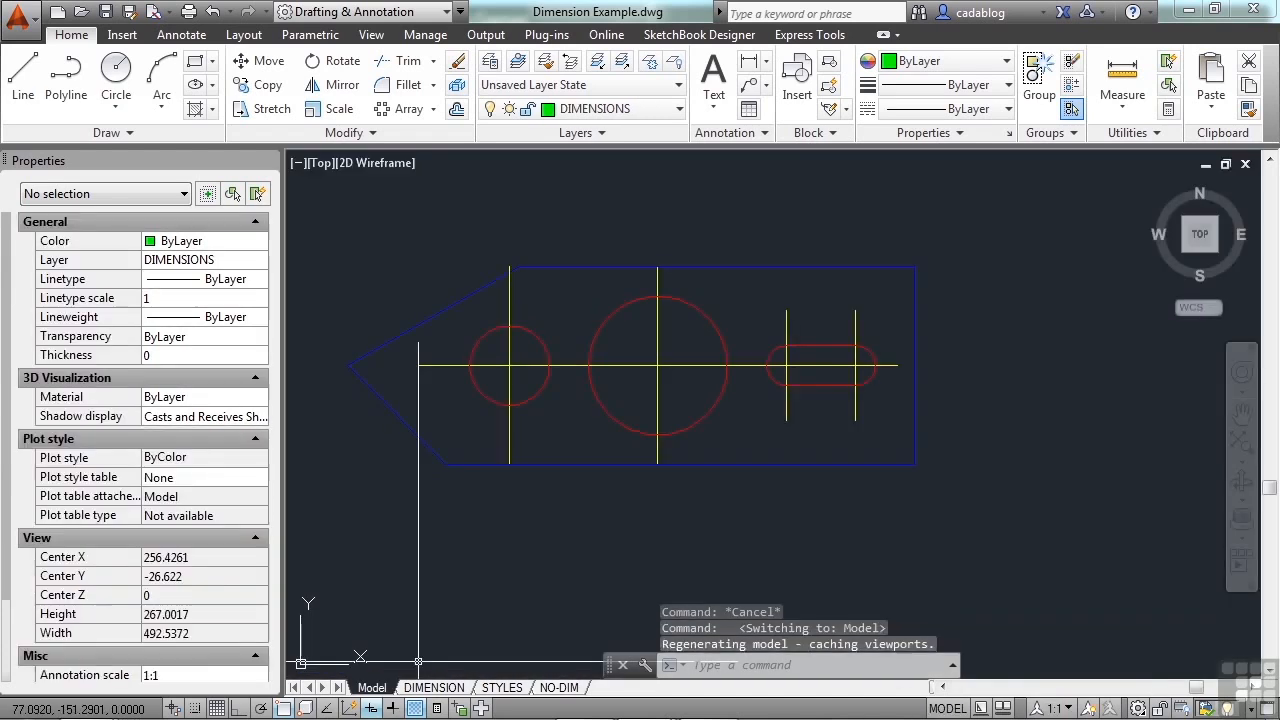
{"action": "middle_click_drag", "start_coordinate": [649, 400], "coordinate": [681, 414]}
{"action": "scroll", "coordinate": [681, 414], "scroll_direction": "up", "scroll_amount": 1}
{"action": "middle_click", "coordinate": [652, 414]}
{"action": "middle_click", "coordinate": [652, 414]}
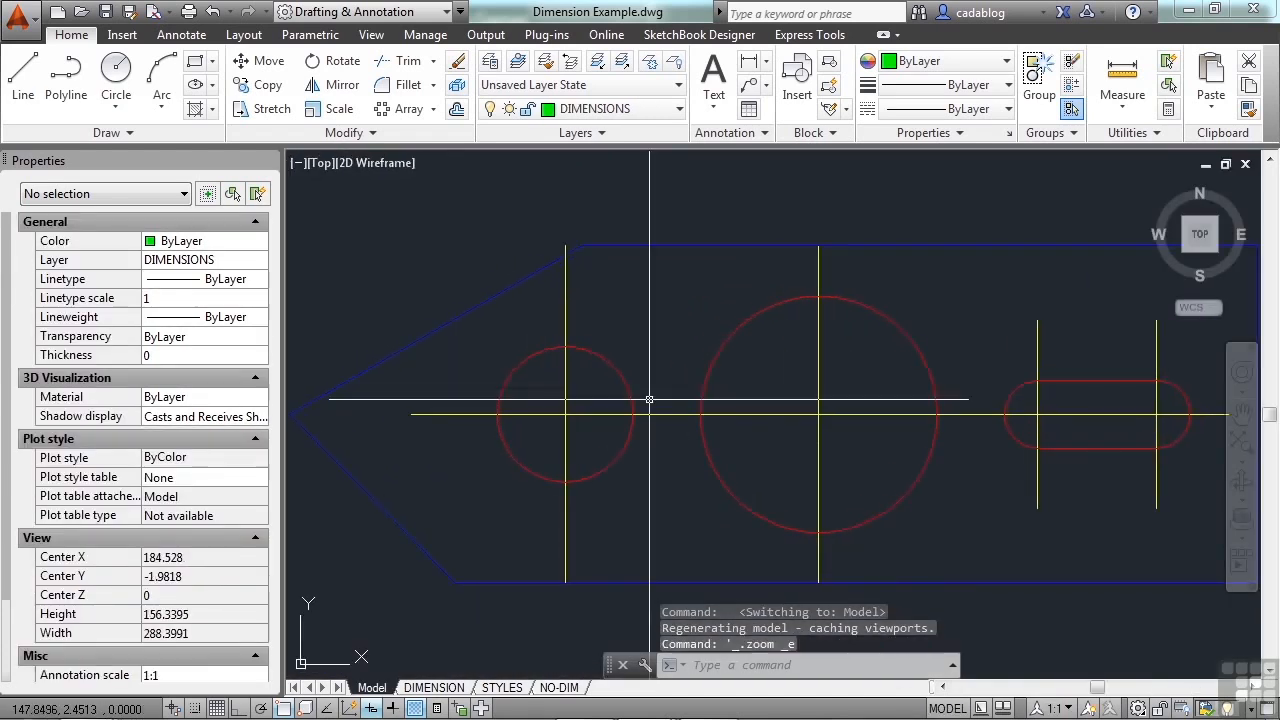
{"action": "left_click", "coordinate": [677, 108]}
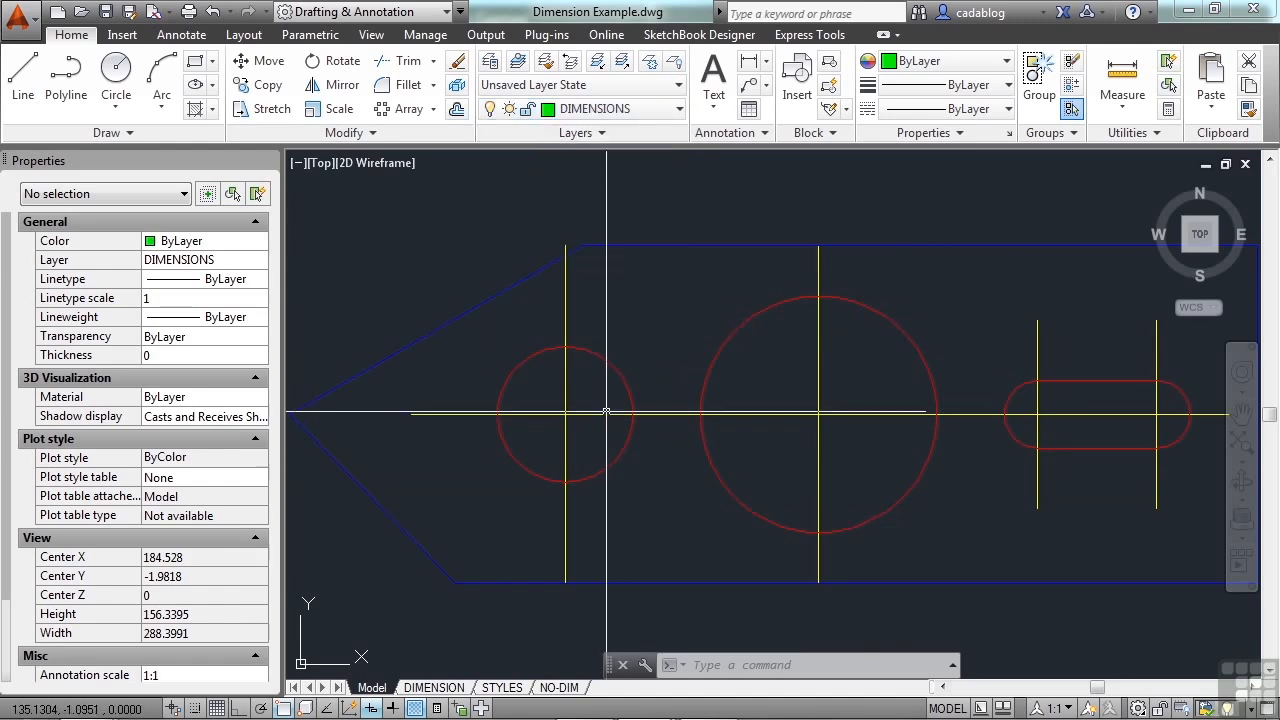
Step: Switch to the DIMENSION layout and examine which dimensions and bracket objects can be selected in paper space
{"action": "left_click", "coordinate": [463, 688]}
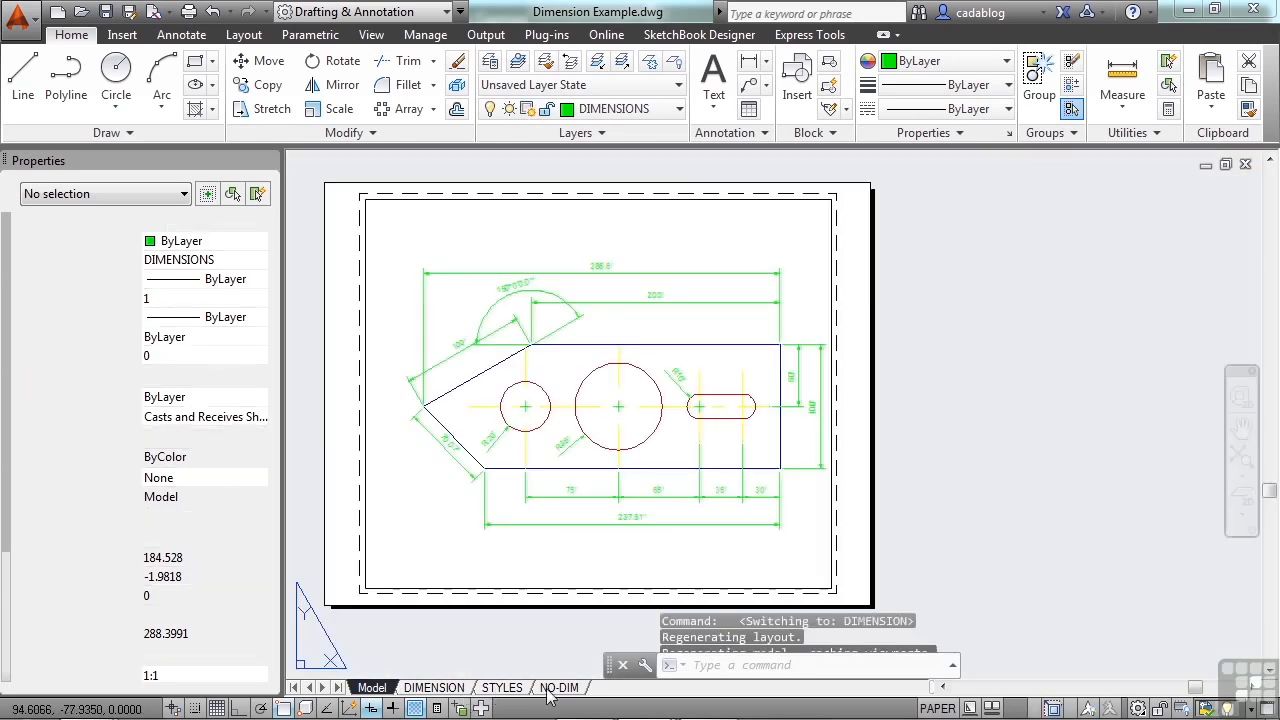
{"action": "left_click", "coordinate": [571, 259]}
{"action": "left_click", "coordinate": [537, 309]}
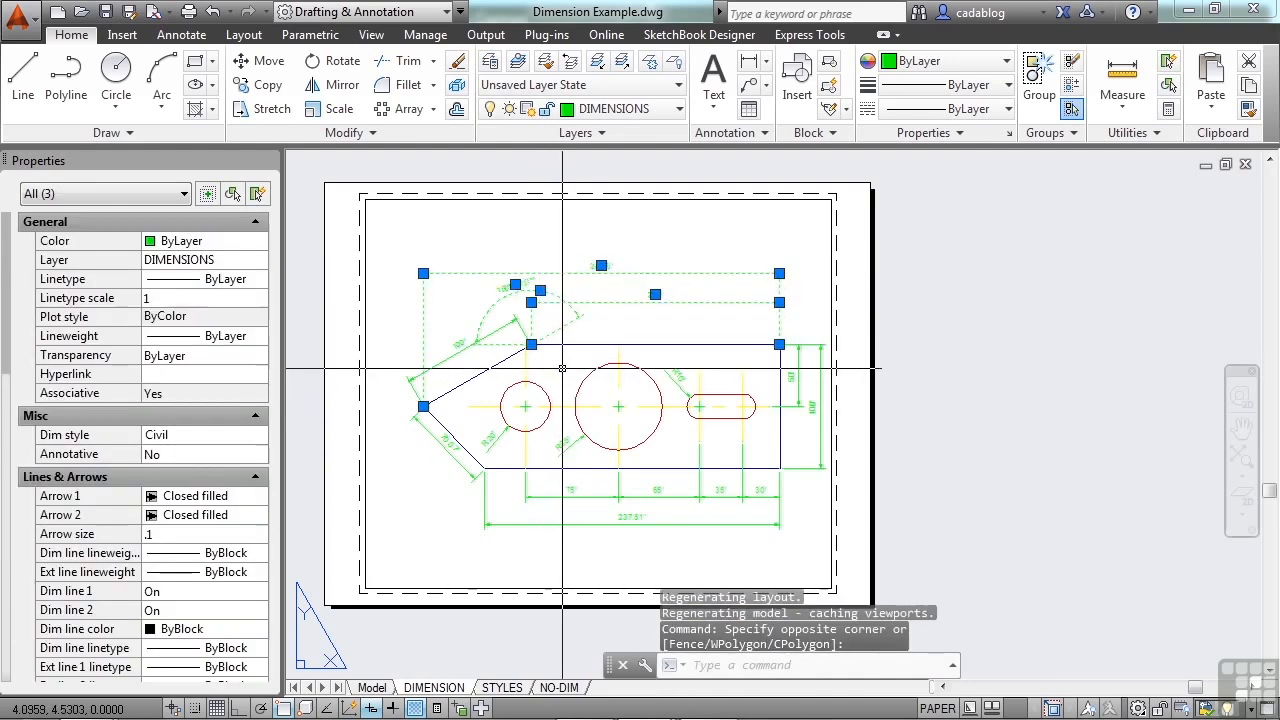
{"action": "key", "text": "Escape"}
{"action": "scroll", "coordinate": [609, 352], "scroll_direction": "up", "scroll_amount": 4}
{"action": "left_click", "coordinate": [678, 294]}
{"action": "left_click", "coordinate": [604, 432]}
{"action": "left_click", "coordinate": [648, 302]}
{"action": "left_click", "coordinate": [592, 400]}
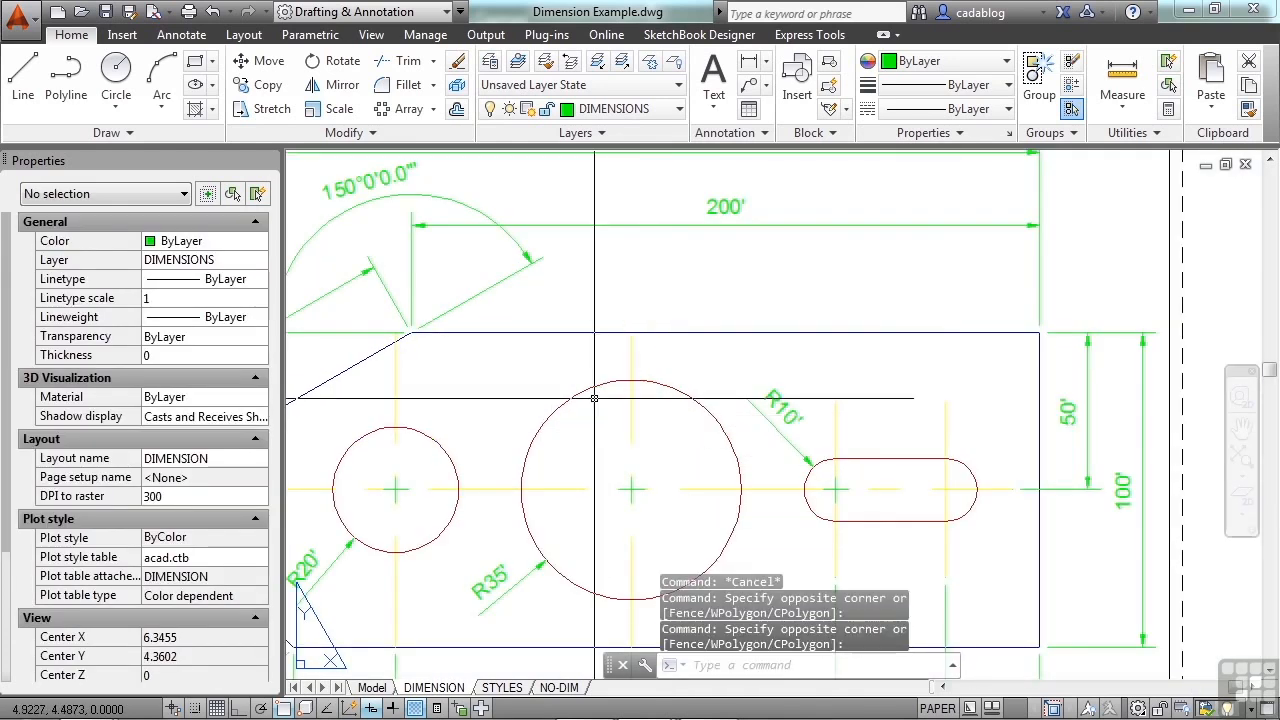
{"action": "left_click", "coordinate": [657, 314]}
{"action": "left_click", "coordinate": [608, 415]}
{"action": "scroll", "coordinate": [609, 412], "scroll_direction": "down", "scroll_amount": 6}
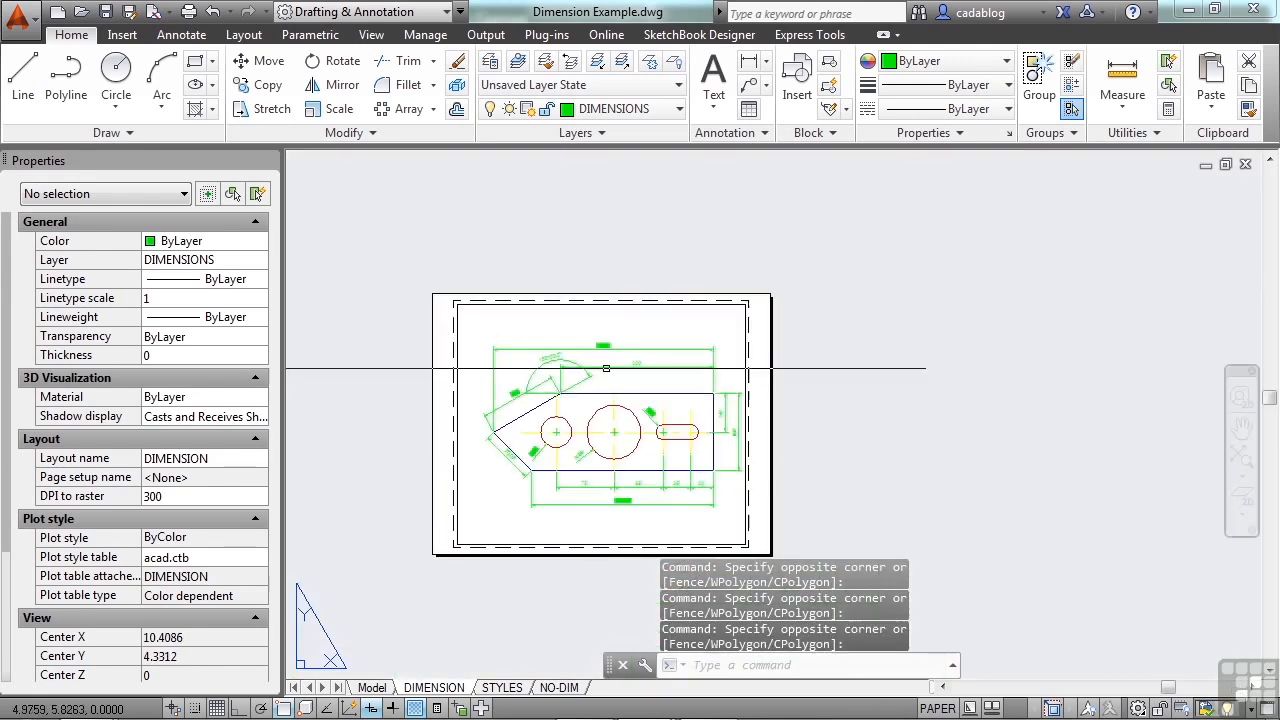
{"action": "left_click", "coordinate": [585, 304]}
{"action": "key", "text": "Escape"}
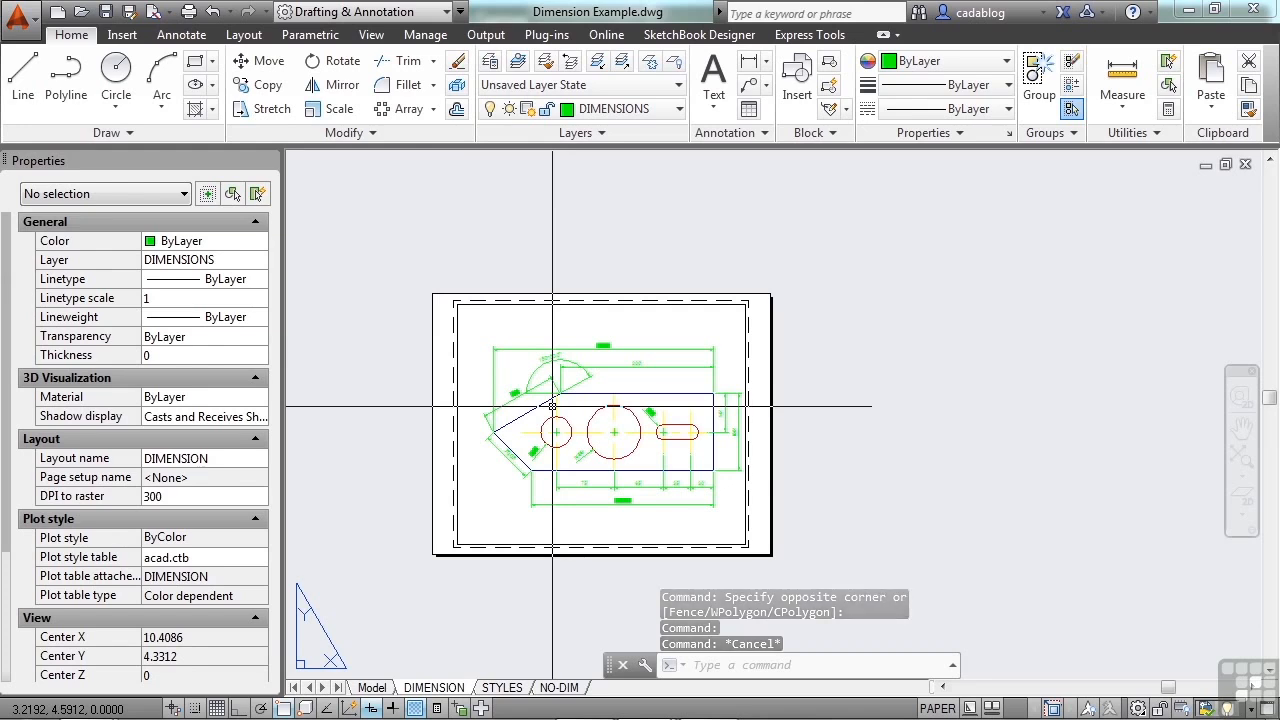
{"action": "scroll", "coordinate": [549, 430], "scroll_direction": "up", "scroll_amount": 2}
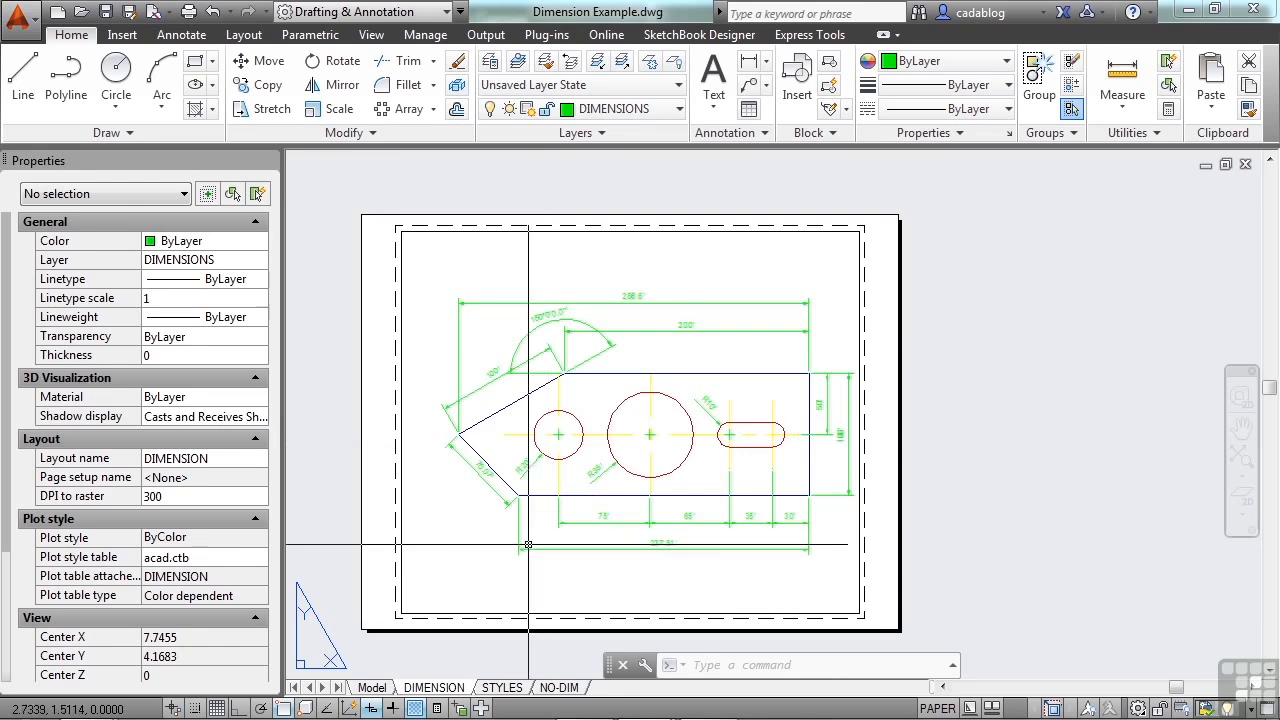
Step: Add a new blank layout to the drawing and make it current
{"action": "right_click", "coordinate": [507, 692]}
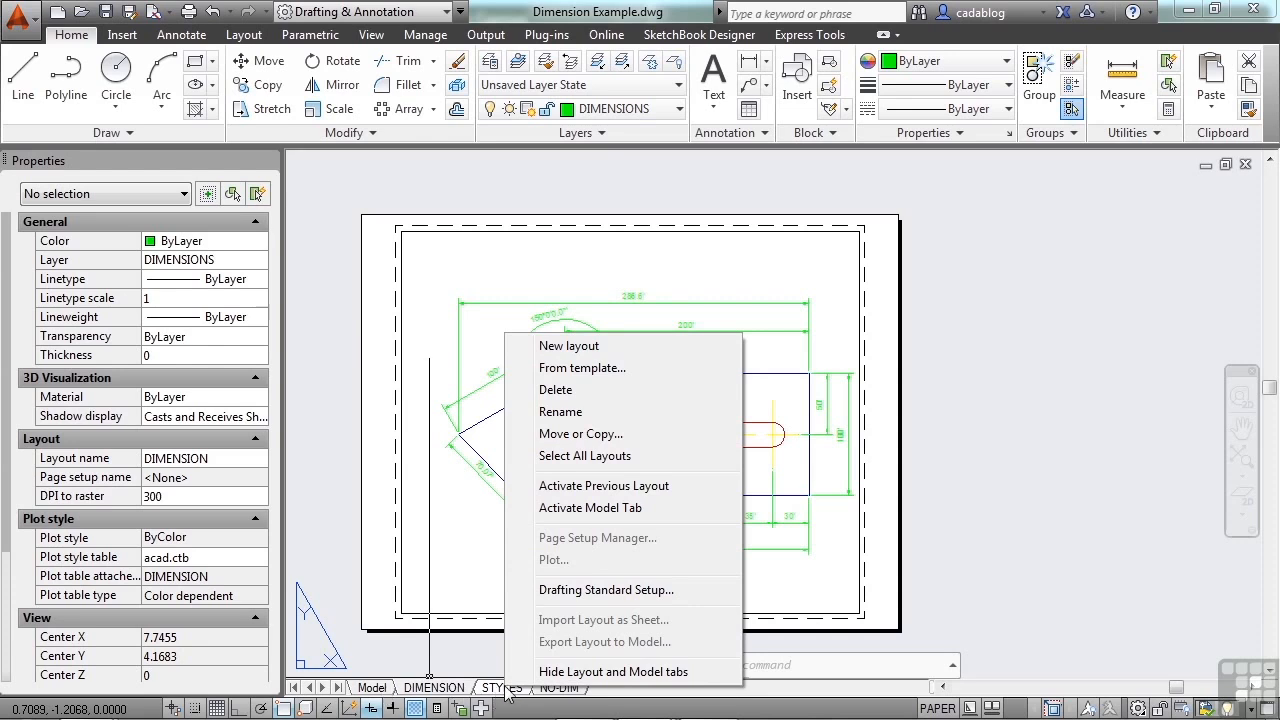
{"action": "left_click", "coordinate": [569, 346]}
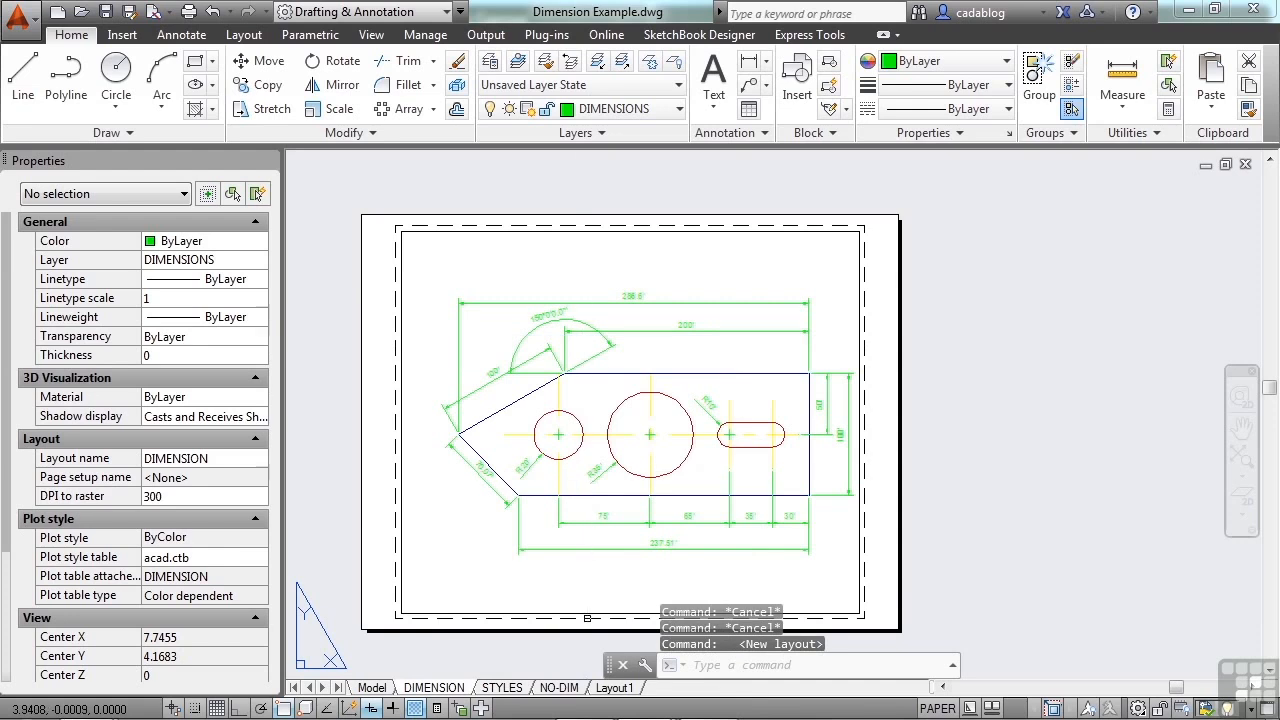
{"action": "left_click", "coordinate": [616, 689]}
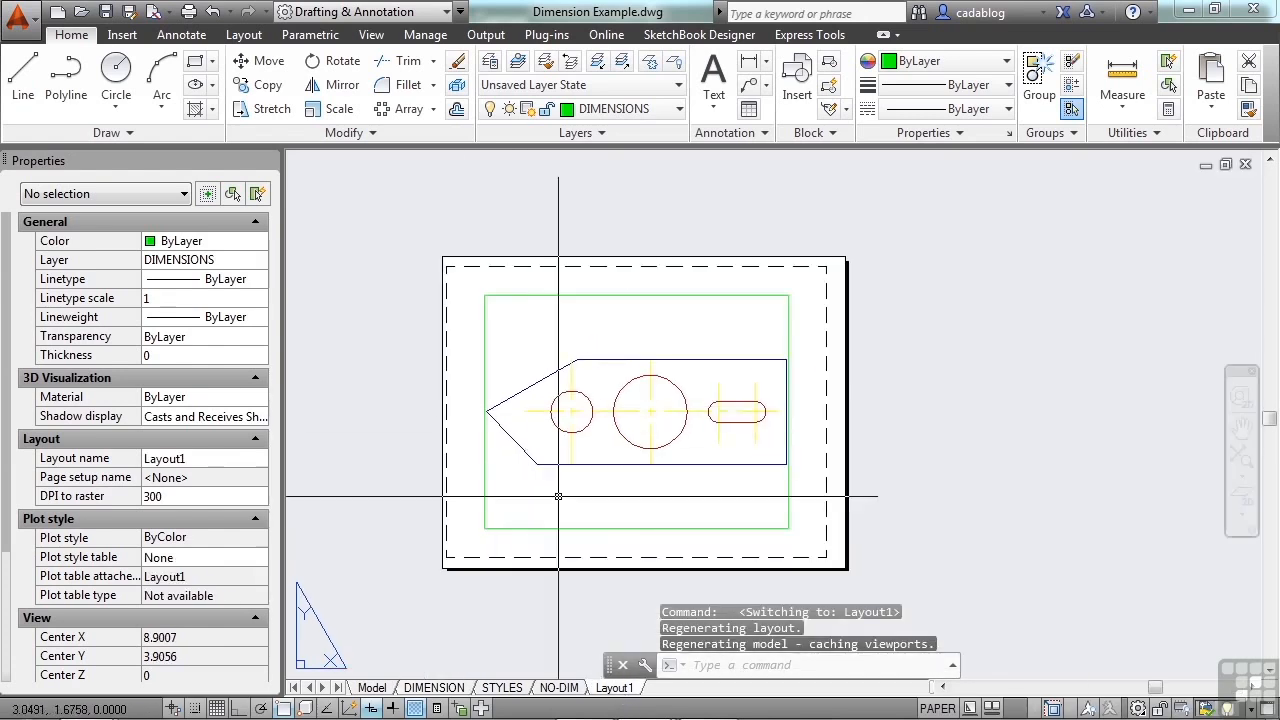
Step: Assign the new layout's viewport to the View Port layer
{"action": "scroll", "coordinate": [562, 494], "scroll_direction": "up", "scroll_amount": 1}
{"action": "left_click", "coordinate": [564, 547]}
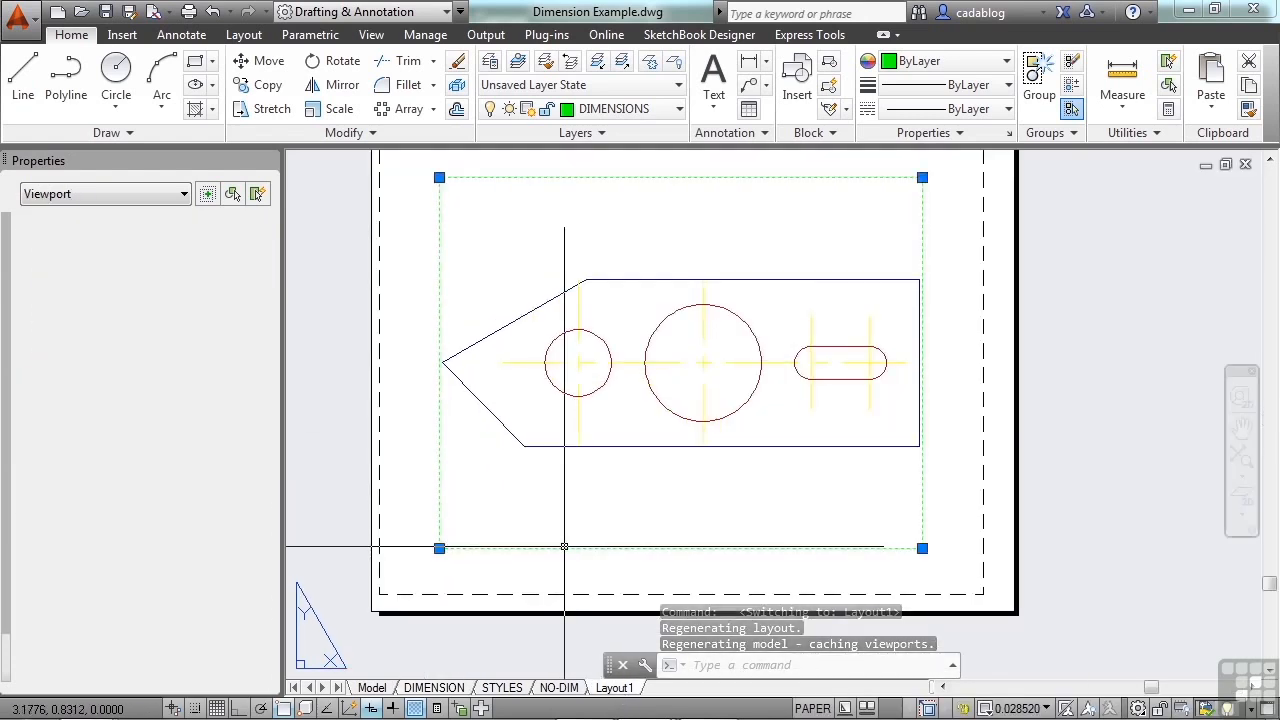
{"action": "left_click", "coordinate": [632, 110]}
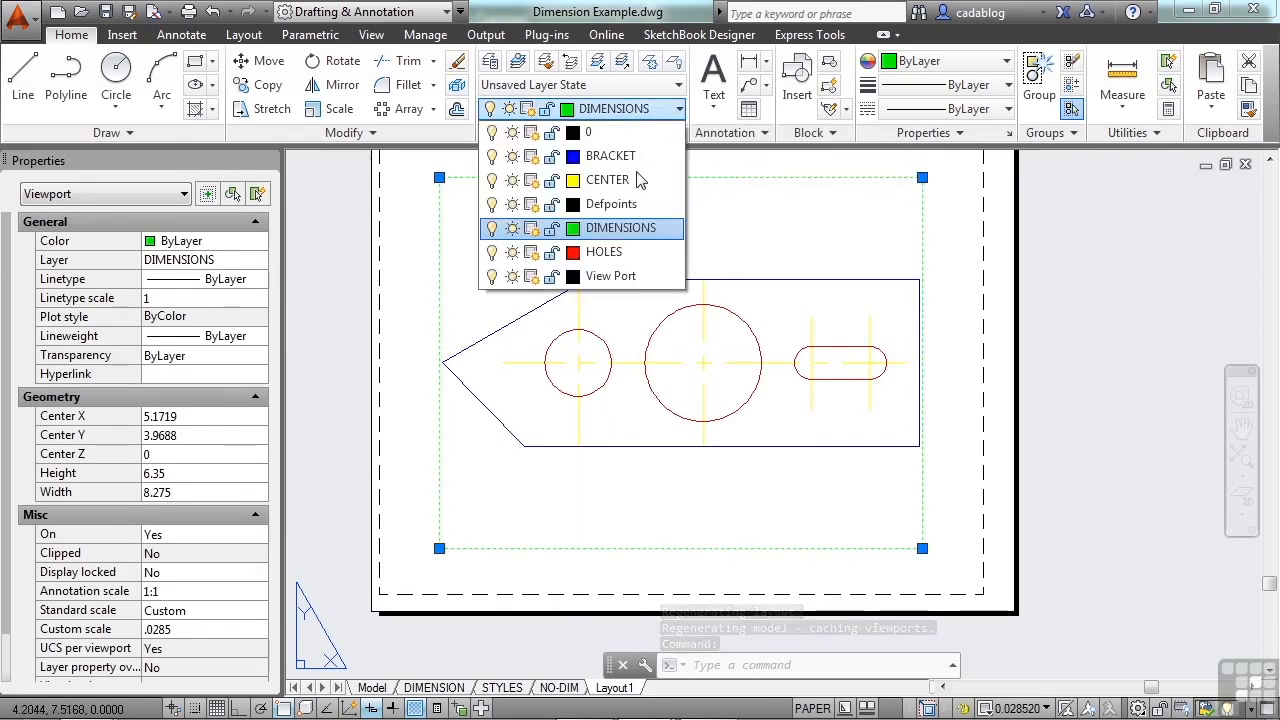
{"action": "left_click", "coordinate": [620, 276]}
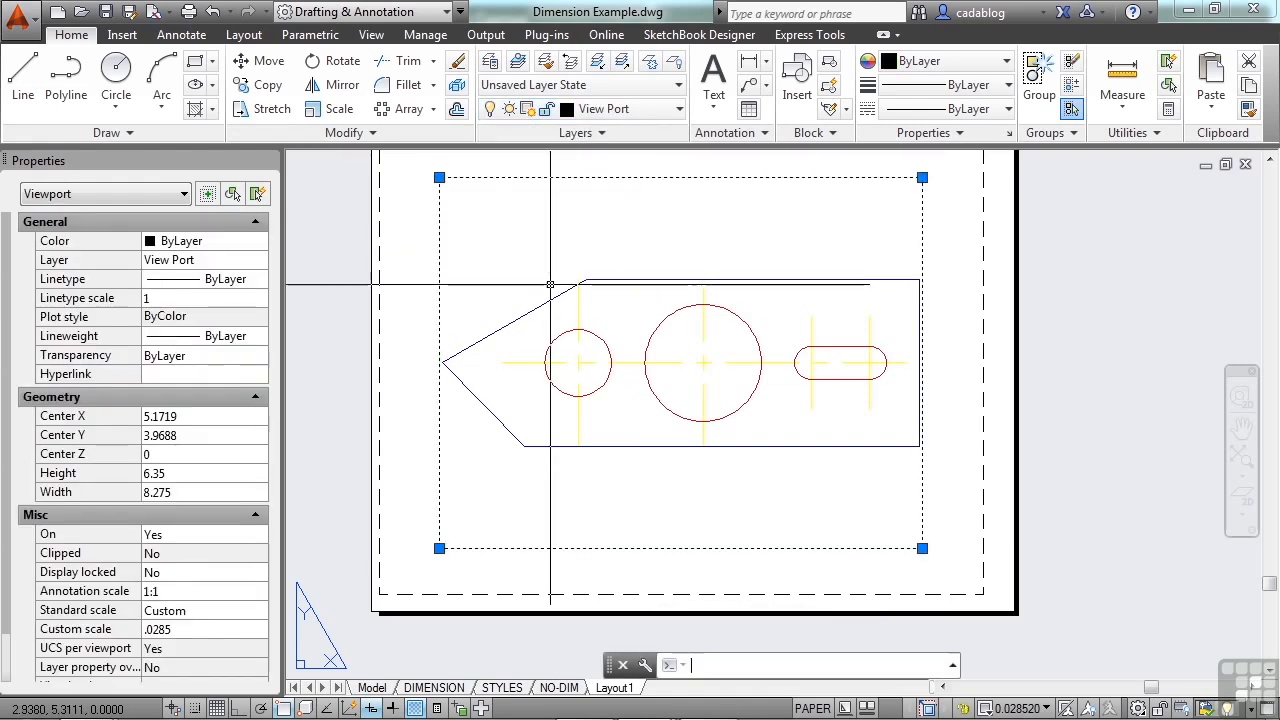
{"action": "key", "text": "Escape"}
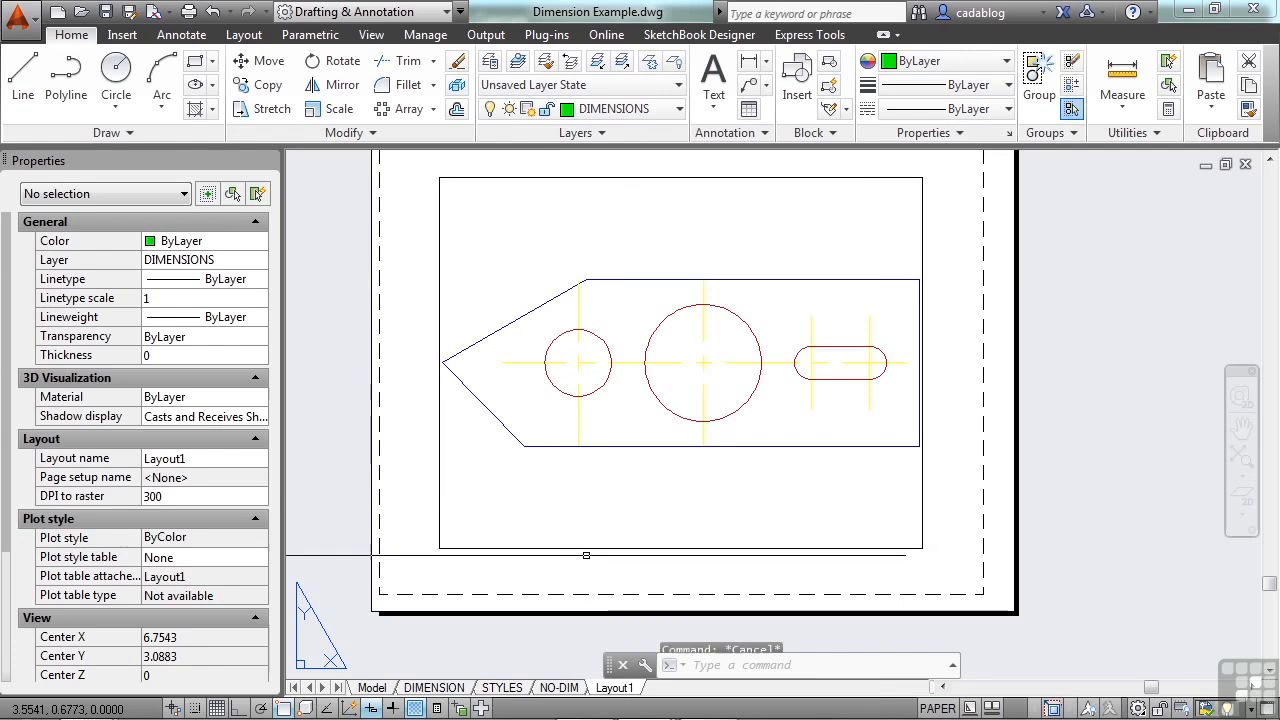
Step: Create a copy of the DIMENSION layout and place it at the end of the layouts
{"action": "left_click", "coordinate": [445, 690]}
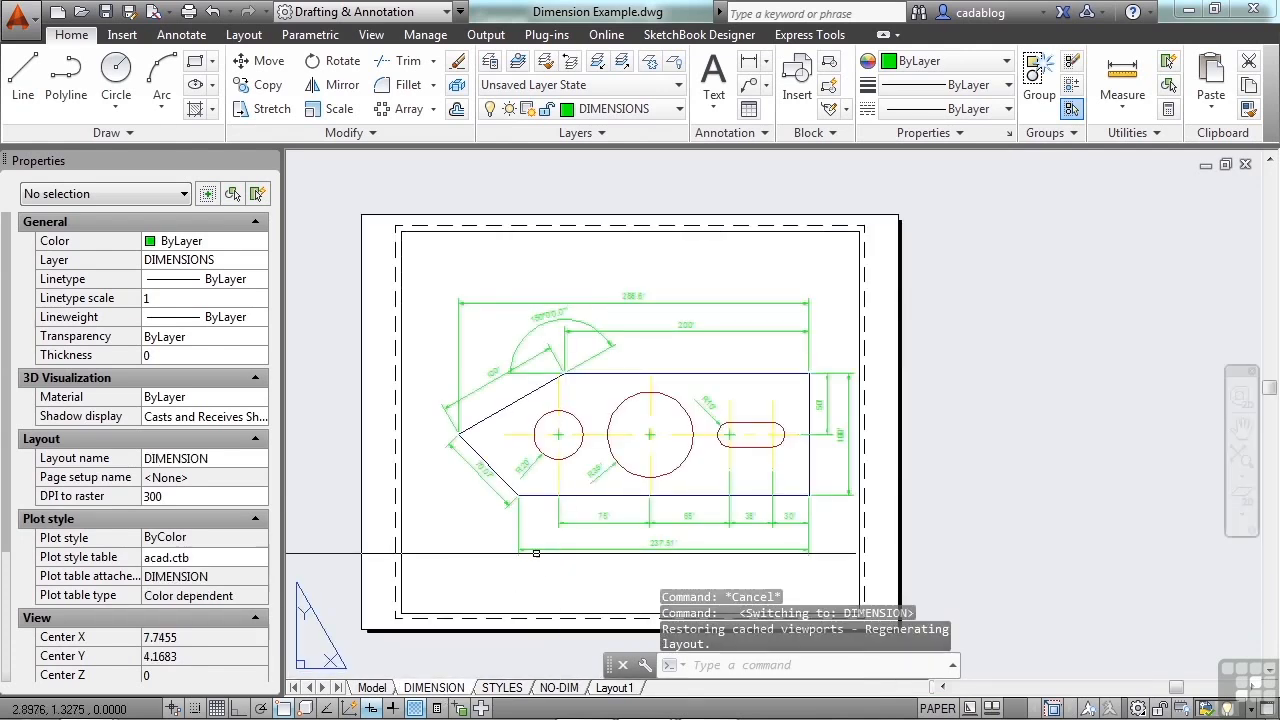
{"action": "right_click", "coordinate": [440, 690]}
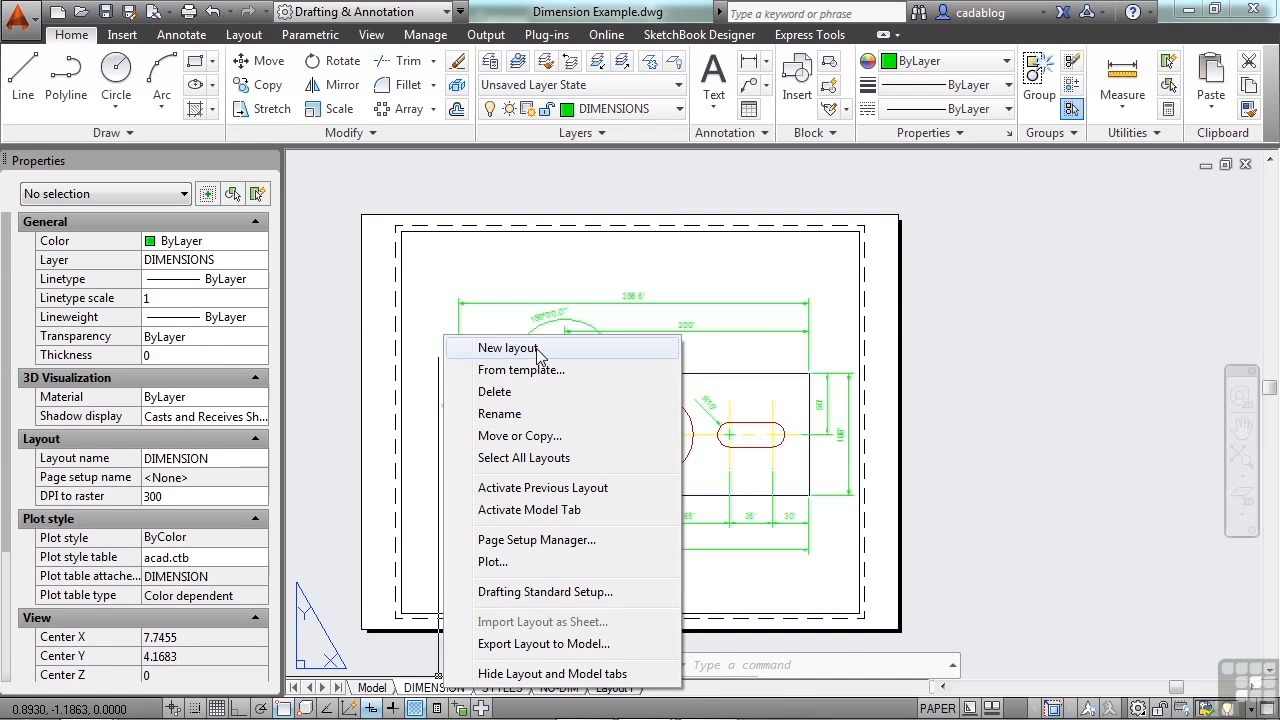
{"action": "left_click", "coordinate": [526, 437]}
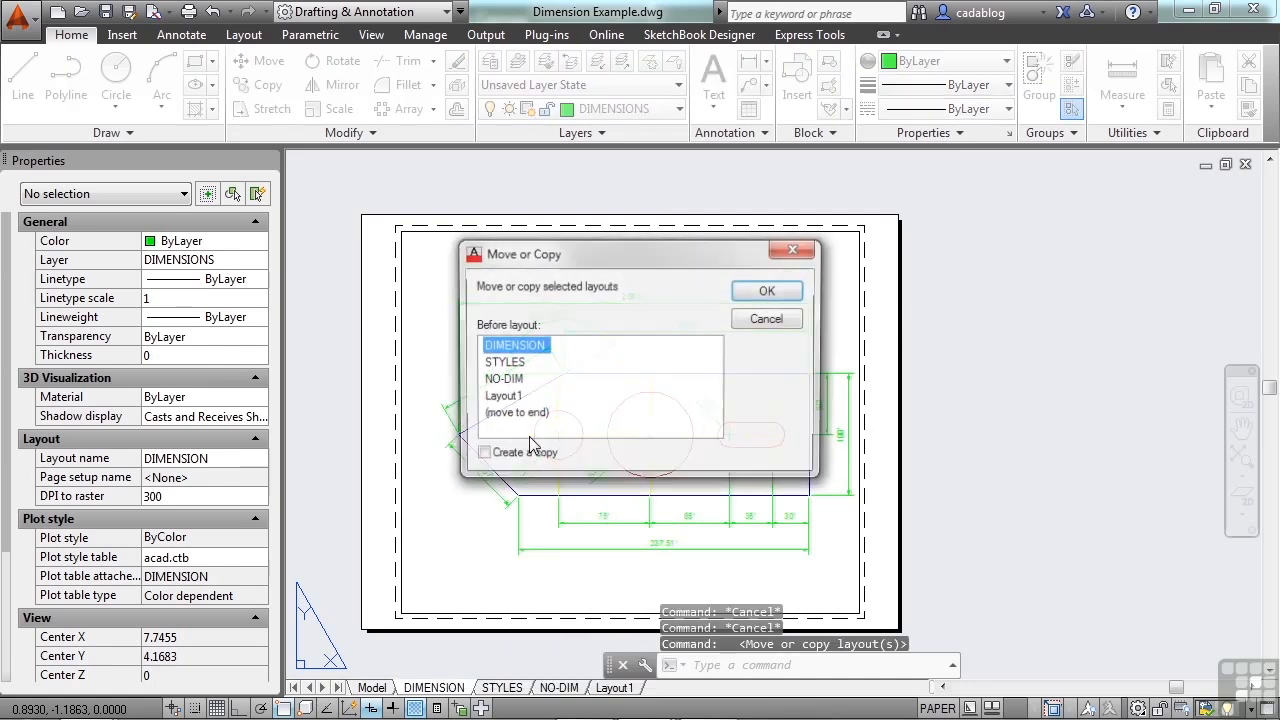
{"action": "left_click", "coordinate": [503, 460]}
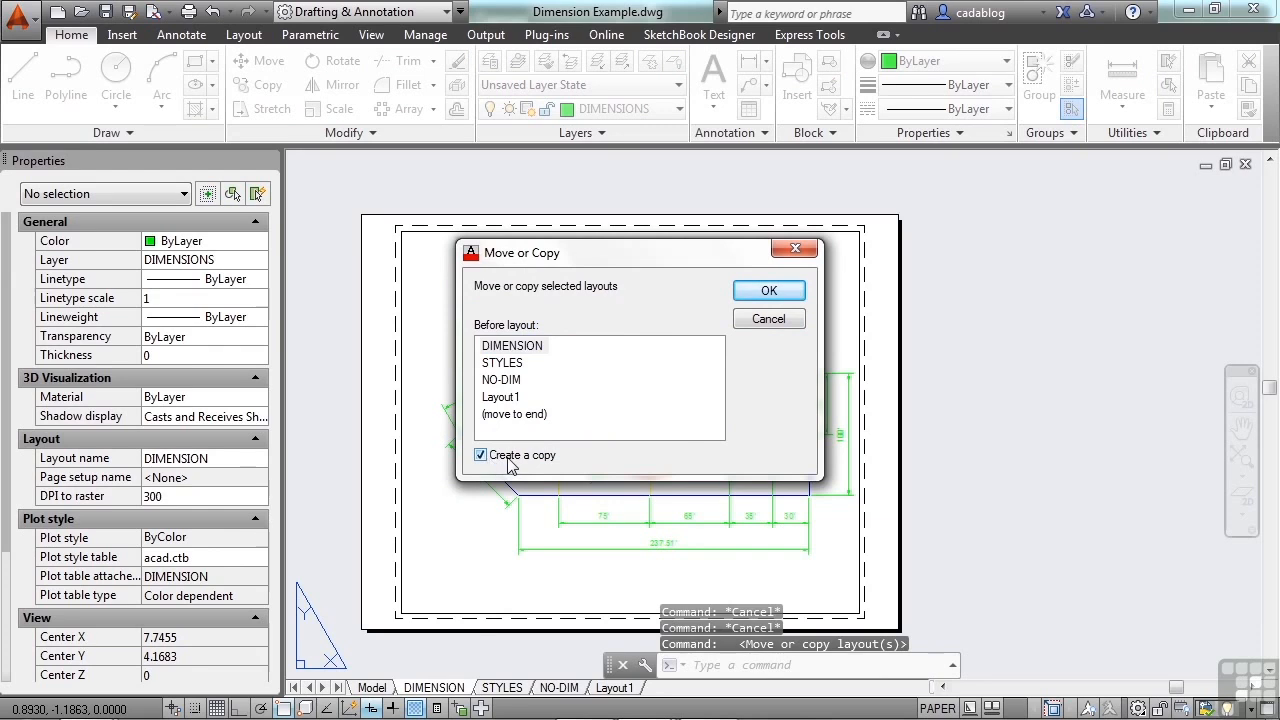
{"action": "left_click", "coordinate": [538, 415]}
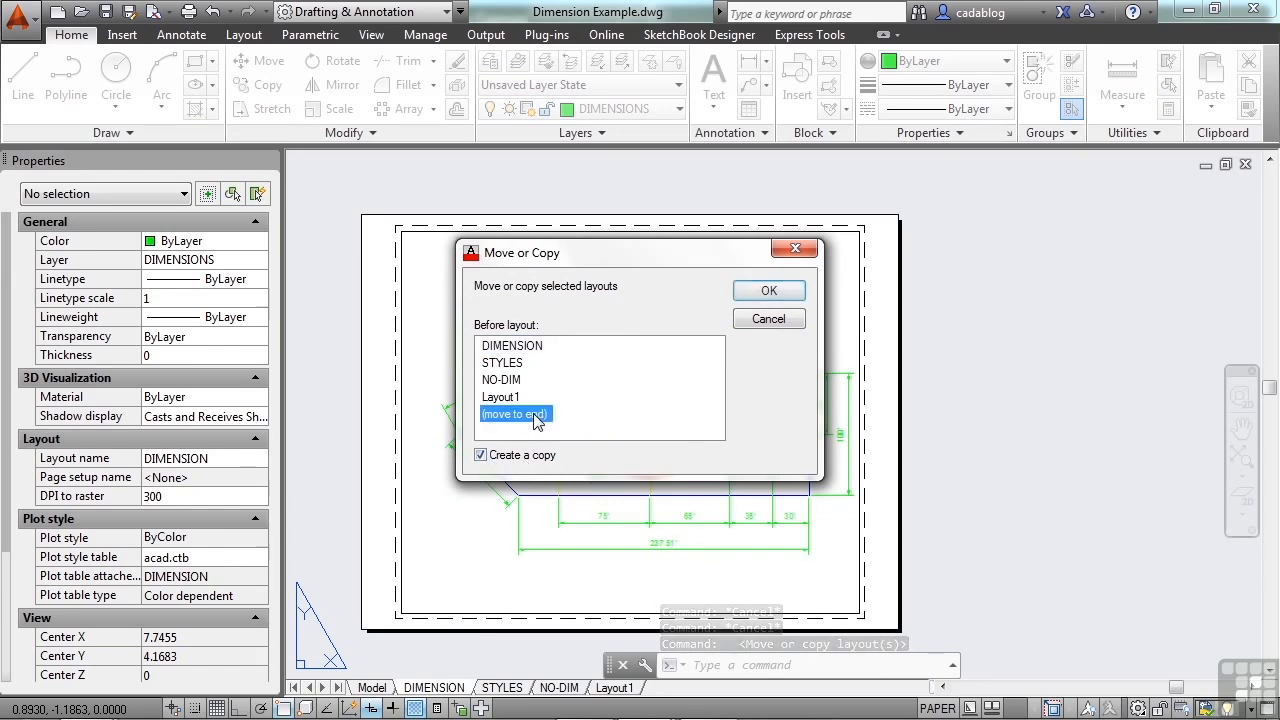
{"action": "left_click", "coordinate": [762, 292]}
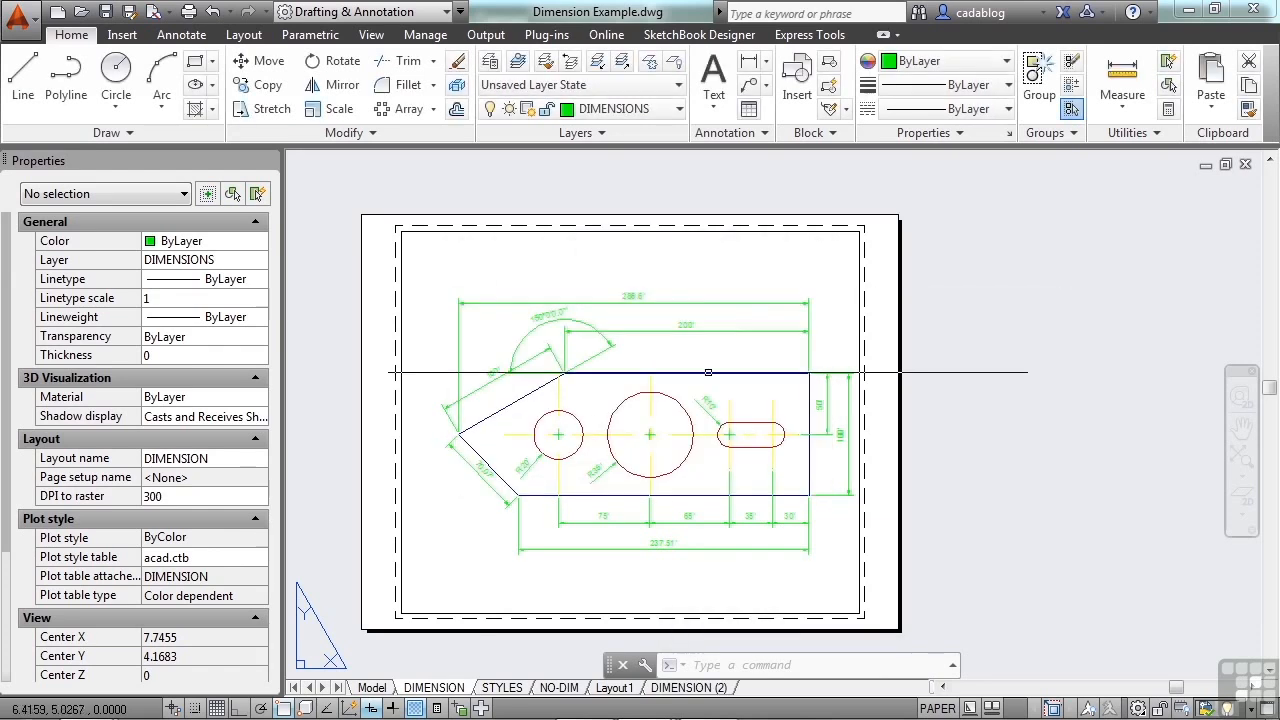
Step: Compare the copied layout with the original DIMENSION layout, ending on the copy
{"action": "left_click", "coordinate": [689, 688]}
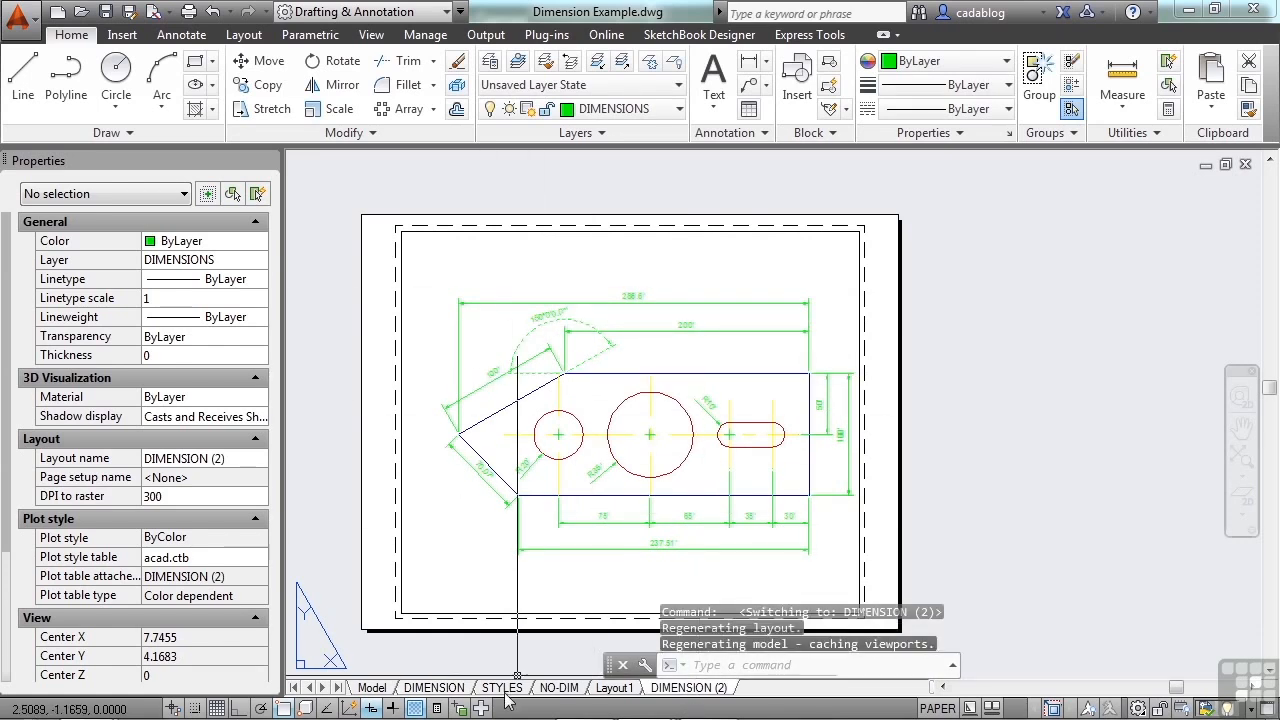
{"action": "left_click", "coordinate": [453, 688]}
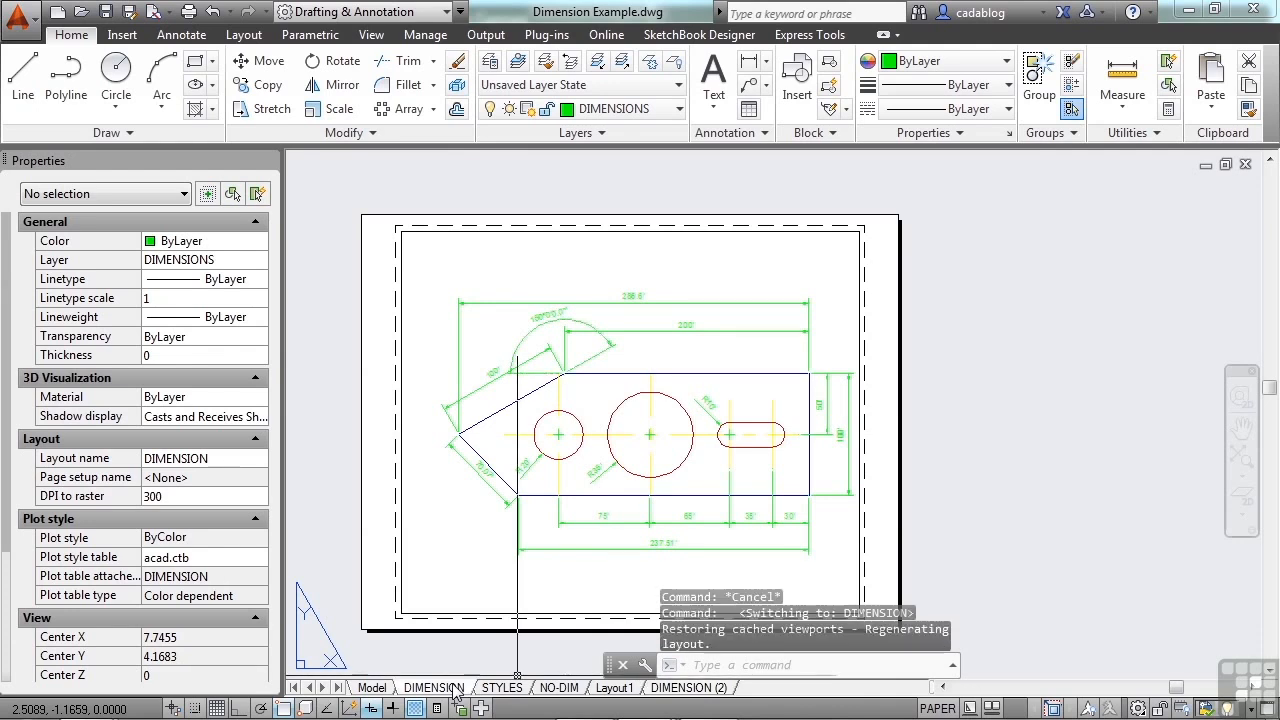
{"action": "left_click", "coordinate": [675, 689]}
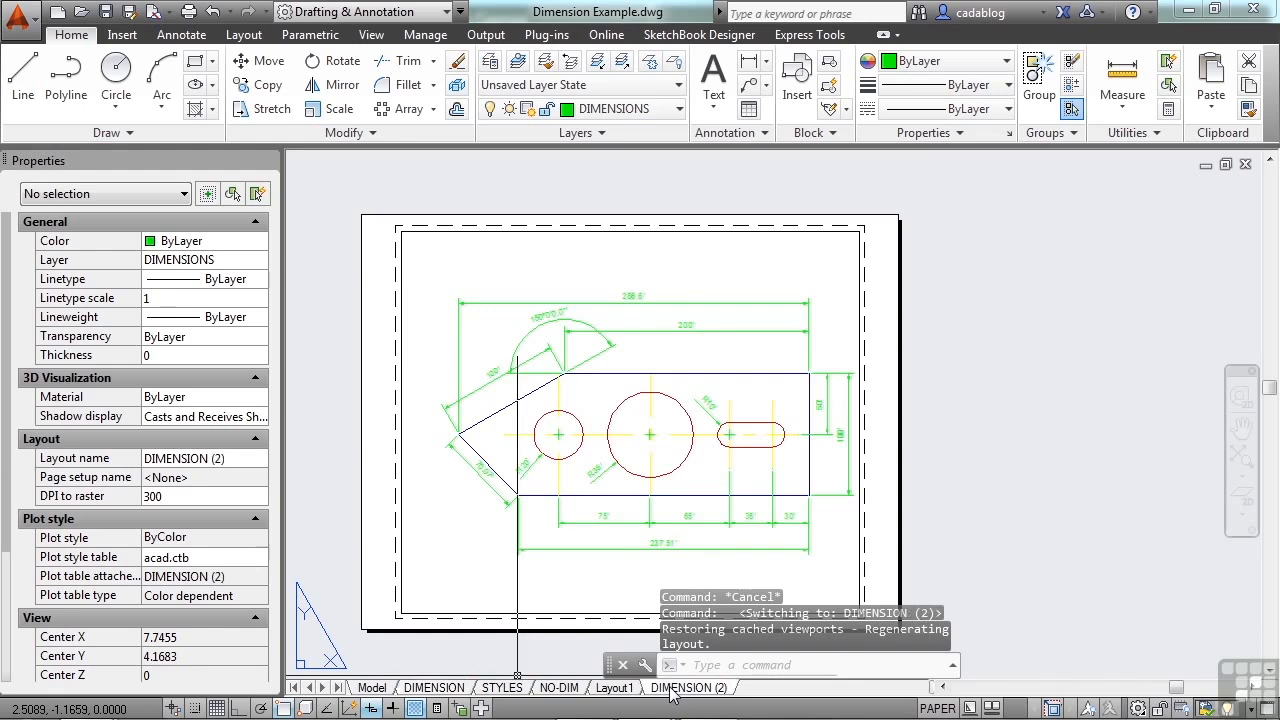
{"action": "middle_click_drag", "start_coordinate": [597, 398], "coordinate": [571, 349]}
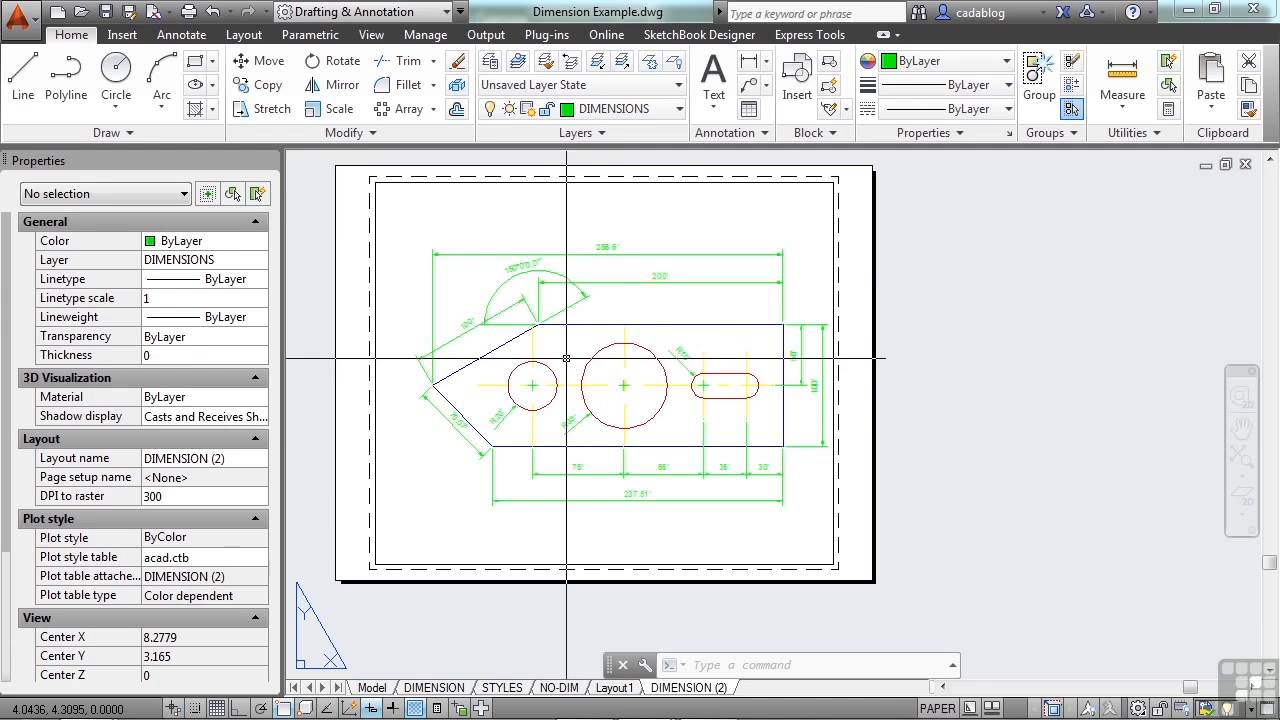
Step: Activate the viewport's model space and test selecting the bracket's upper edge and the dimensions above it
{"action": "double_click", "coordinate": [568, 357]}
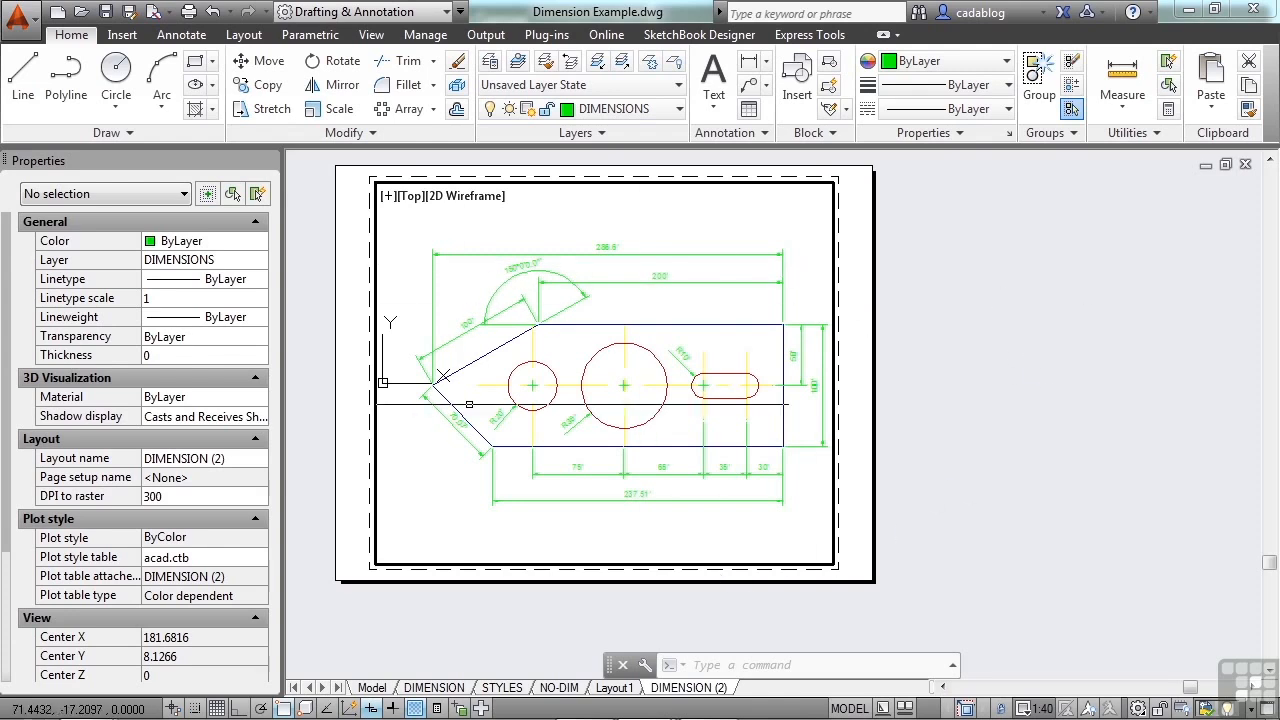
{"action": "left_click", "coordinate": [584, 324]}
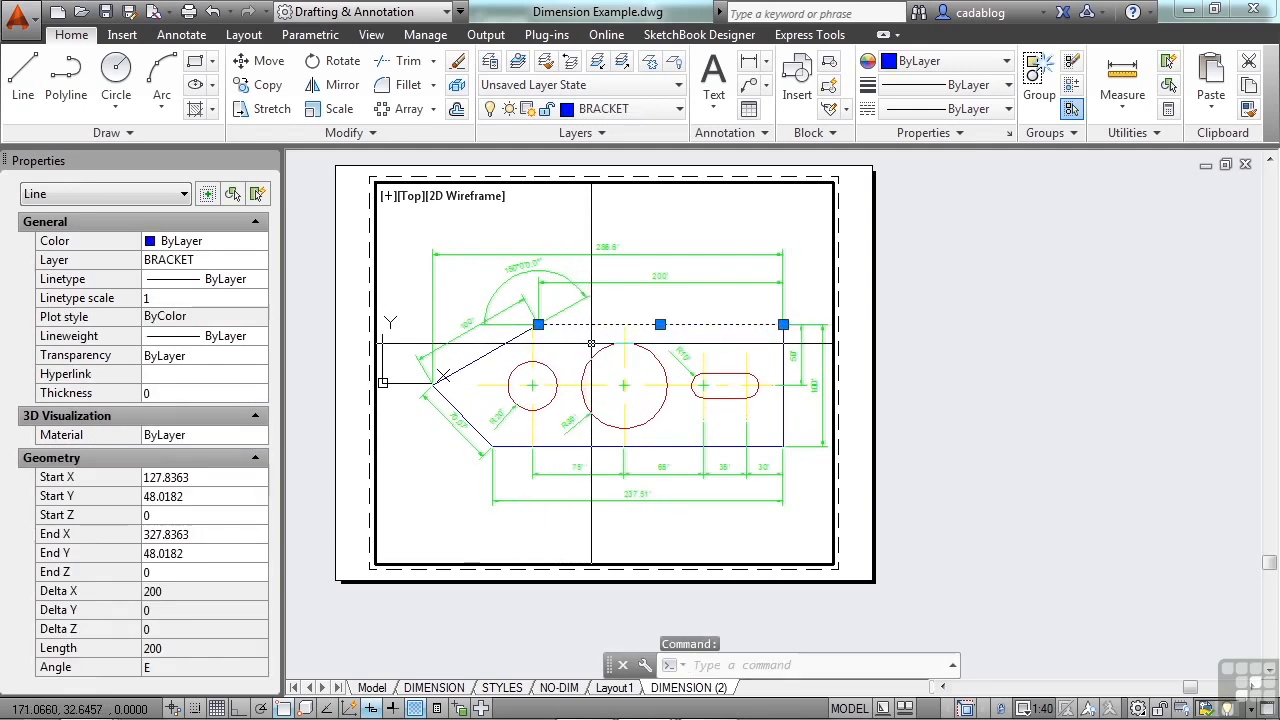
{"action": "key", "text": "Escape"}
{"action": "left_click", "coordinate": [646, 291]}
{"action": "left_click", "coordinate": [613, 258]}
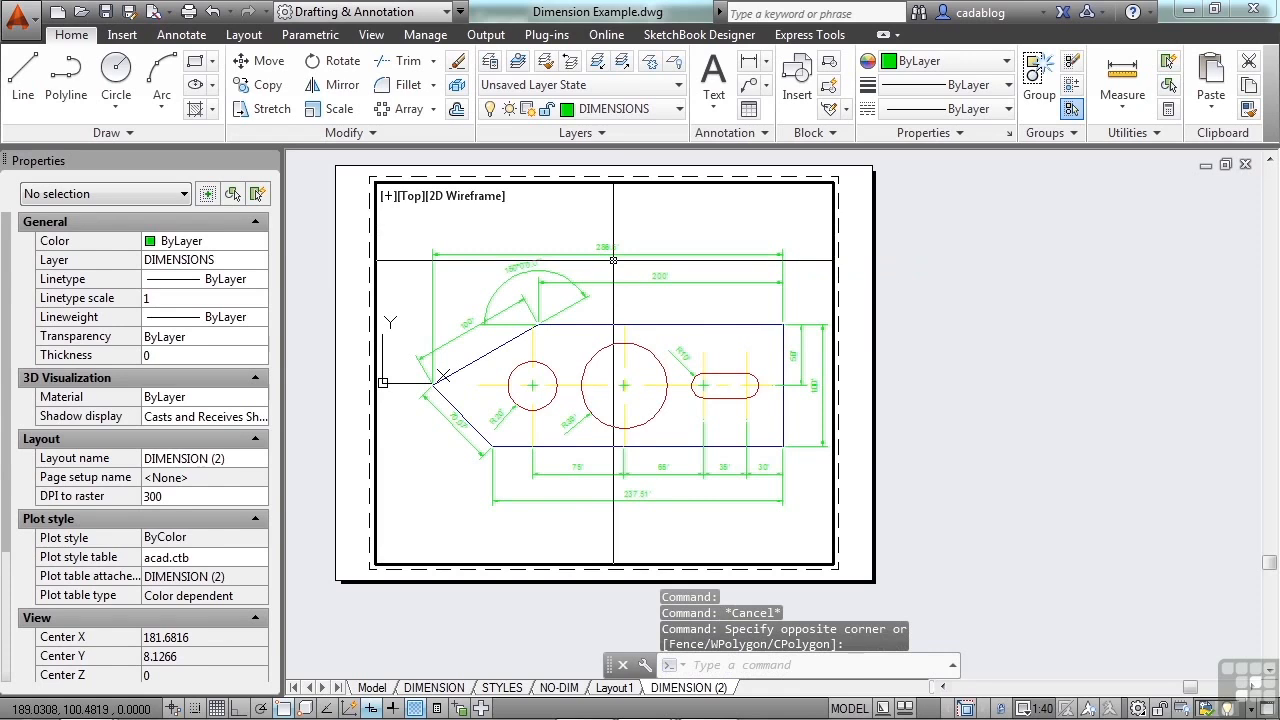
{"action": "key", "text": "Escape"}
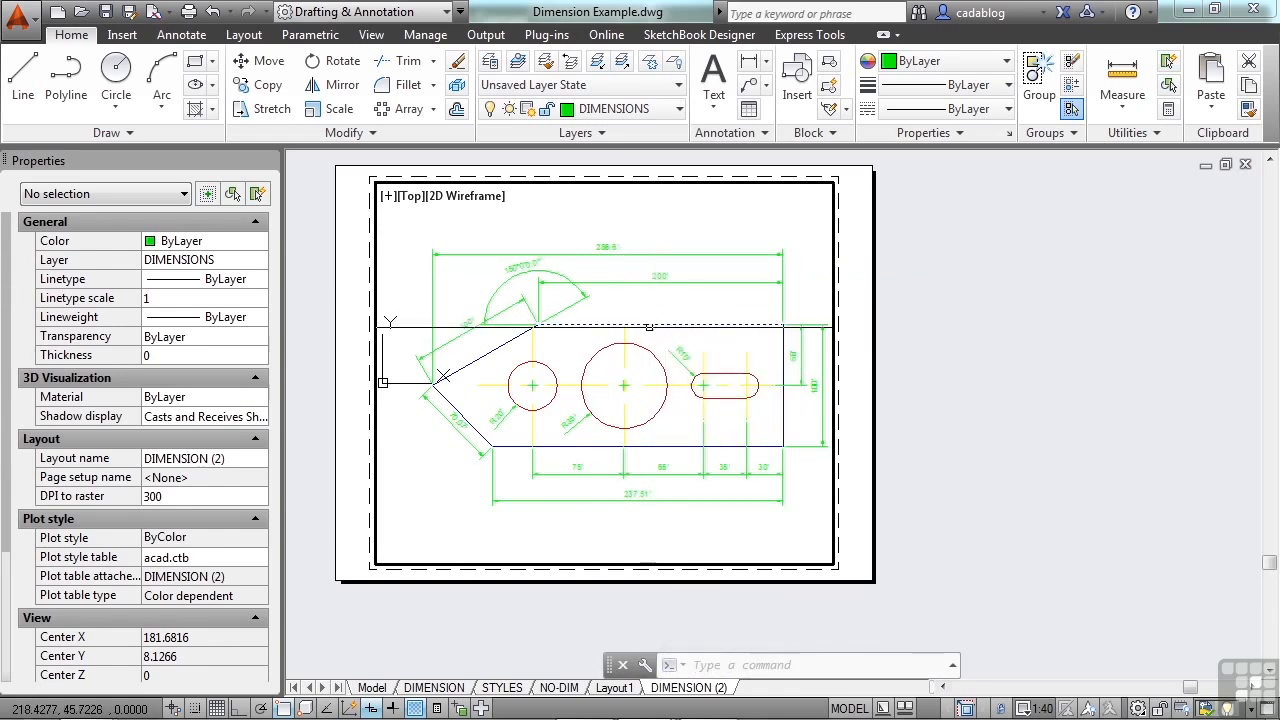
{"action": "left_click", "coordinate": [648, 238]}
{"action": "left_click", "coordinate": [624, 268]}
{"action": "left_click", "coordinate": [634, 233]}
{"action": "left_click", "coordinate": [585, 285]}
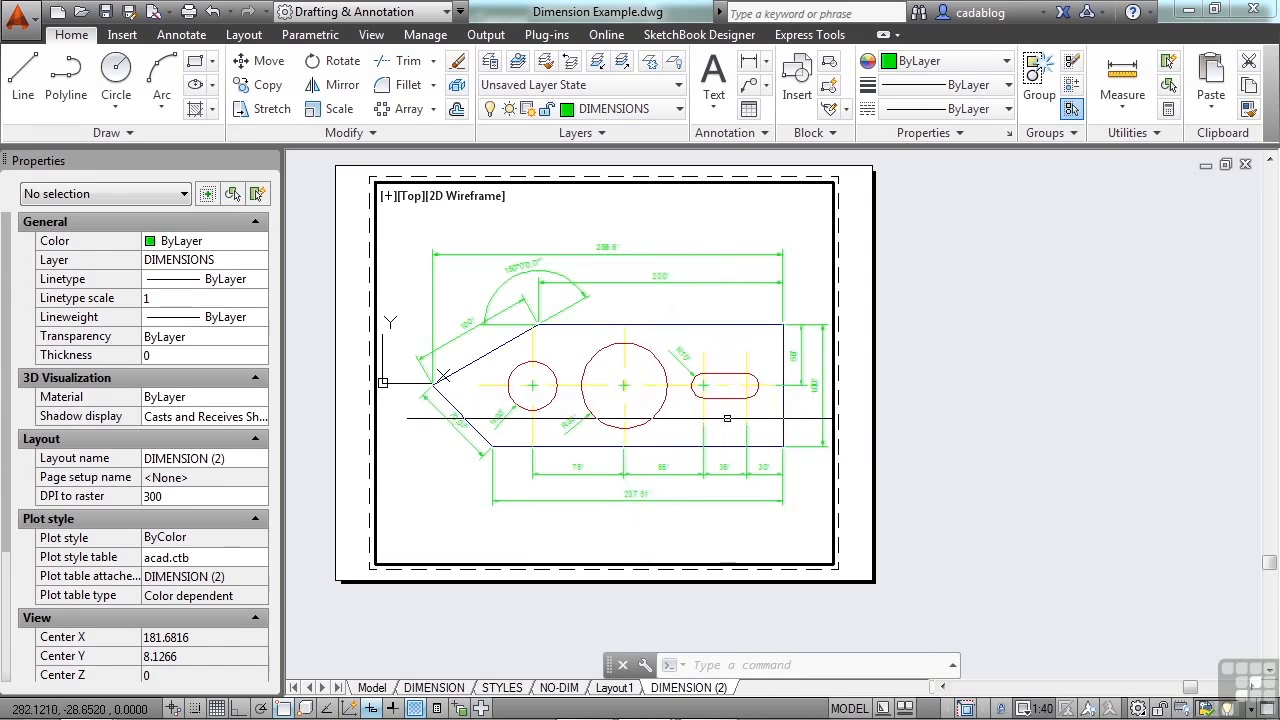
Step: Leave the viewport for paper space and reactivate model space inside it
{"action": "double_click", "coordinate": [937, 429]}
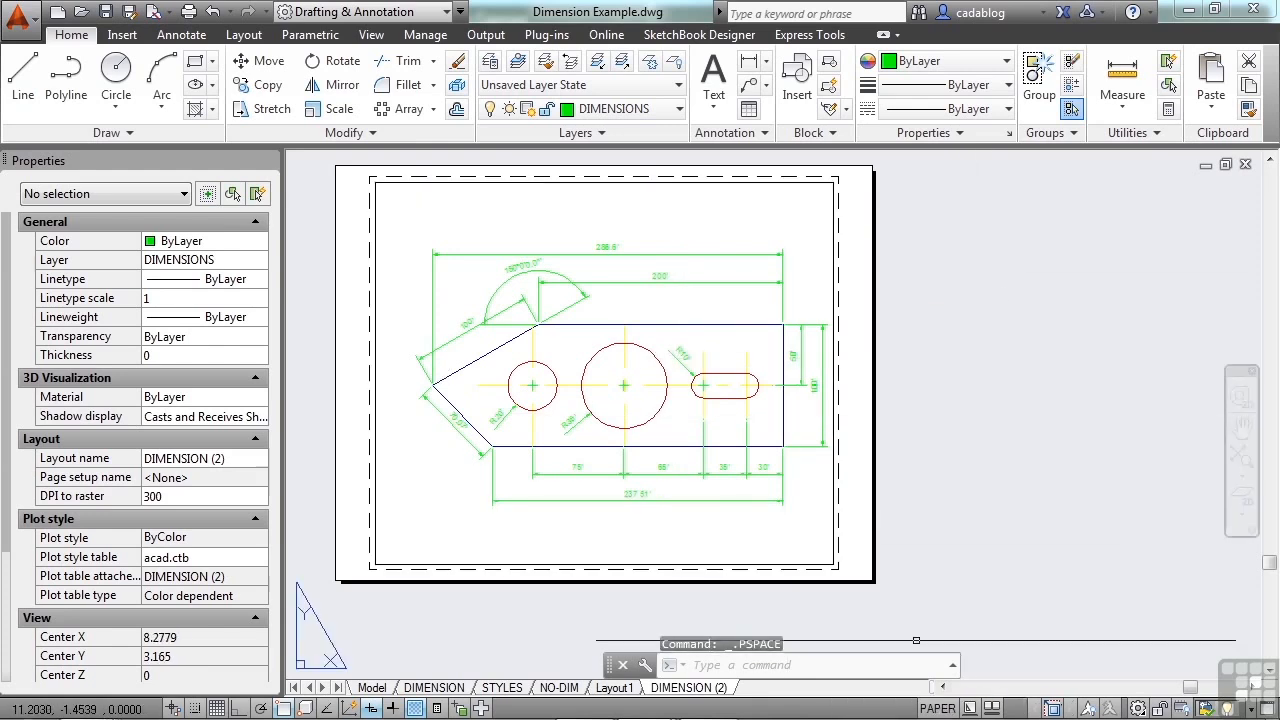
{"action": "left_click", "coordinate": [941, 708]}
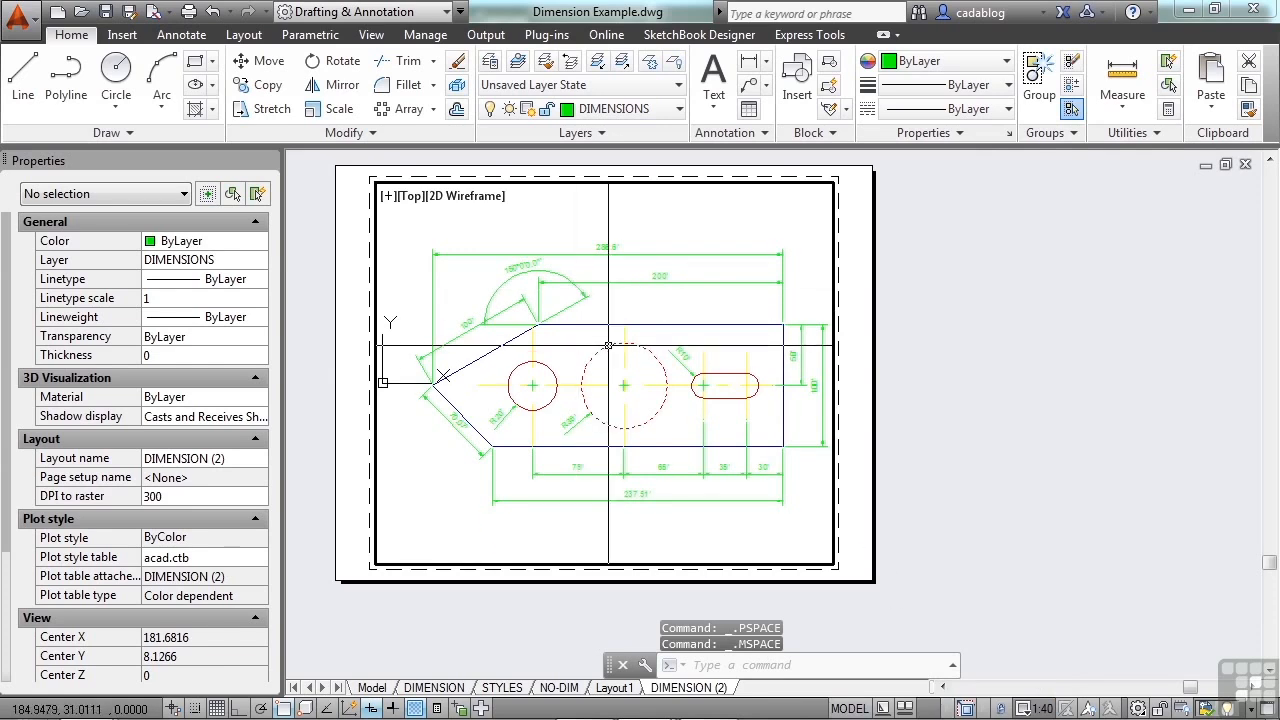
Step: Return the copied layout's viewport to paper space and look at the bracket in the drawing's model space
{"action": "left_click", "coordinate": [852, 709]}
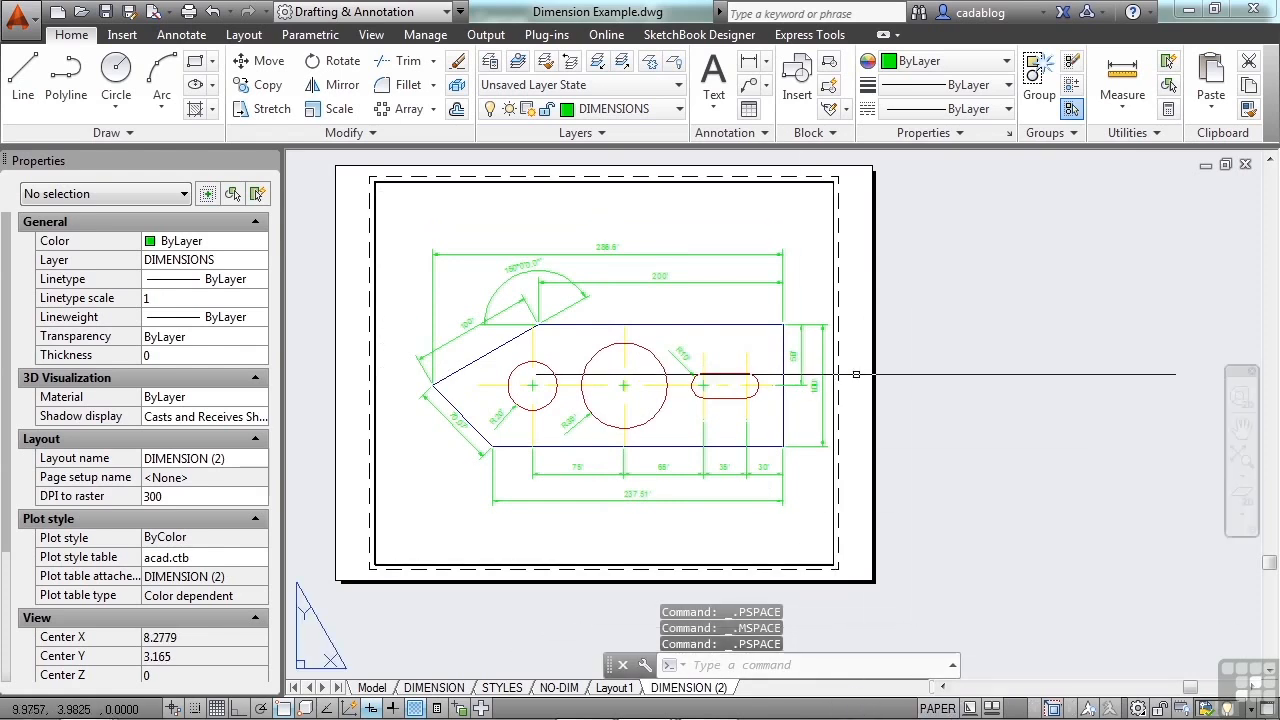
{"action": "left_click", "coordinate": [371, 687]}
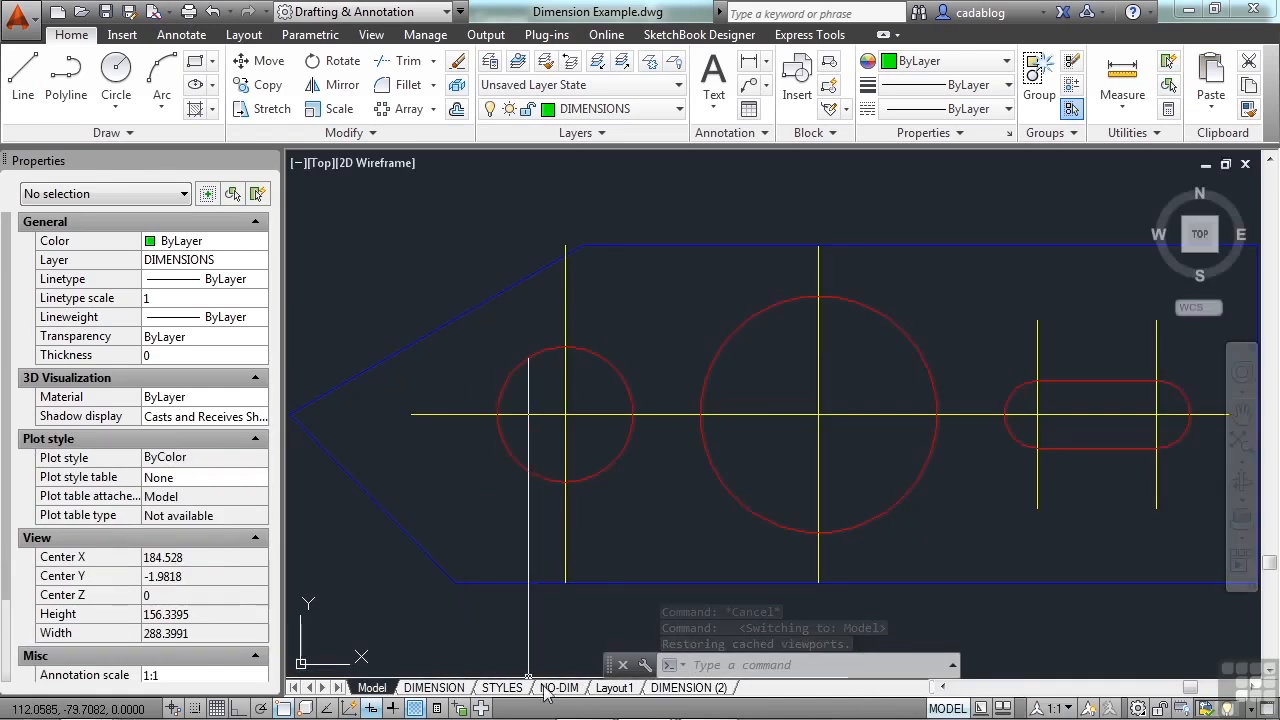
Step: Activate the viewport in the DIMENSION layout and freeze the CENTER layer in it by picking a centerline
{"action": "left_click", "coordinate": [434, 687]}
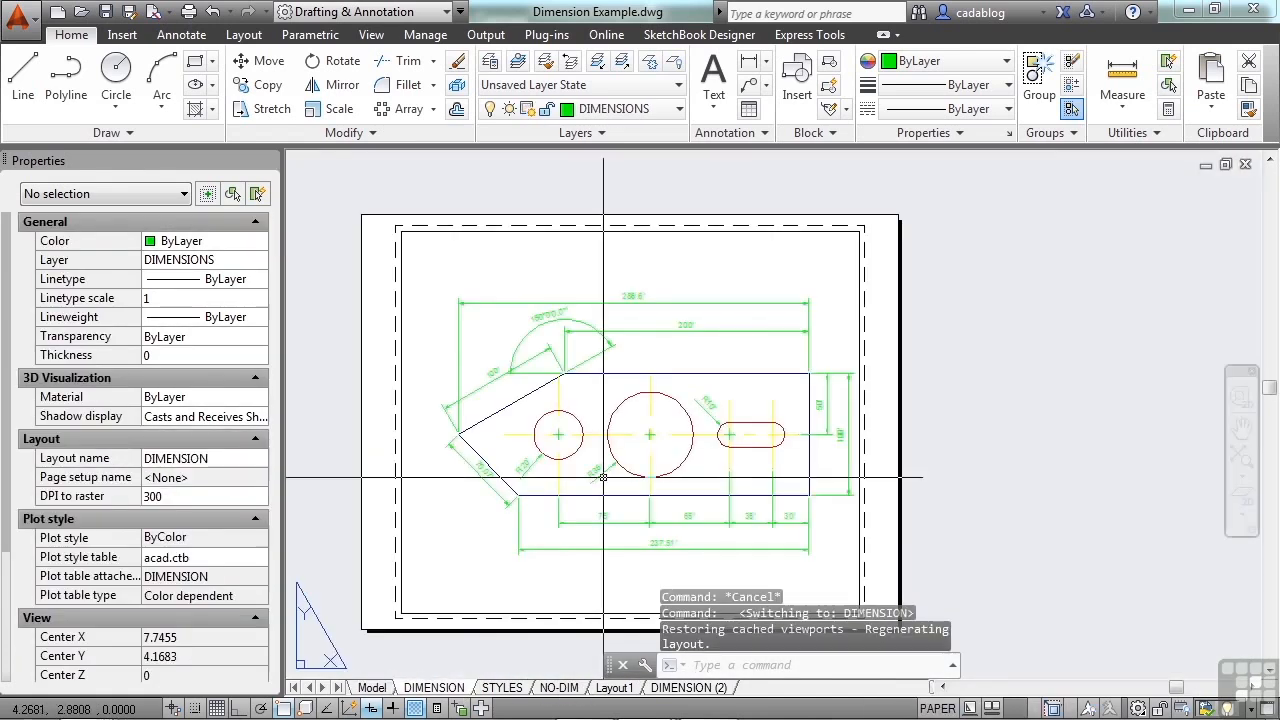
{"action": "scroll", "coordinate": [619, 433], "scroll_direction": "up", "scroll_amount": 2}
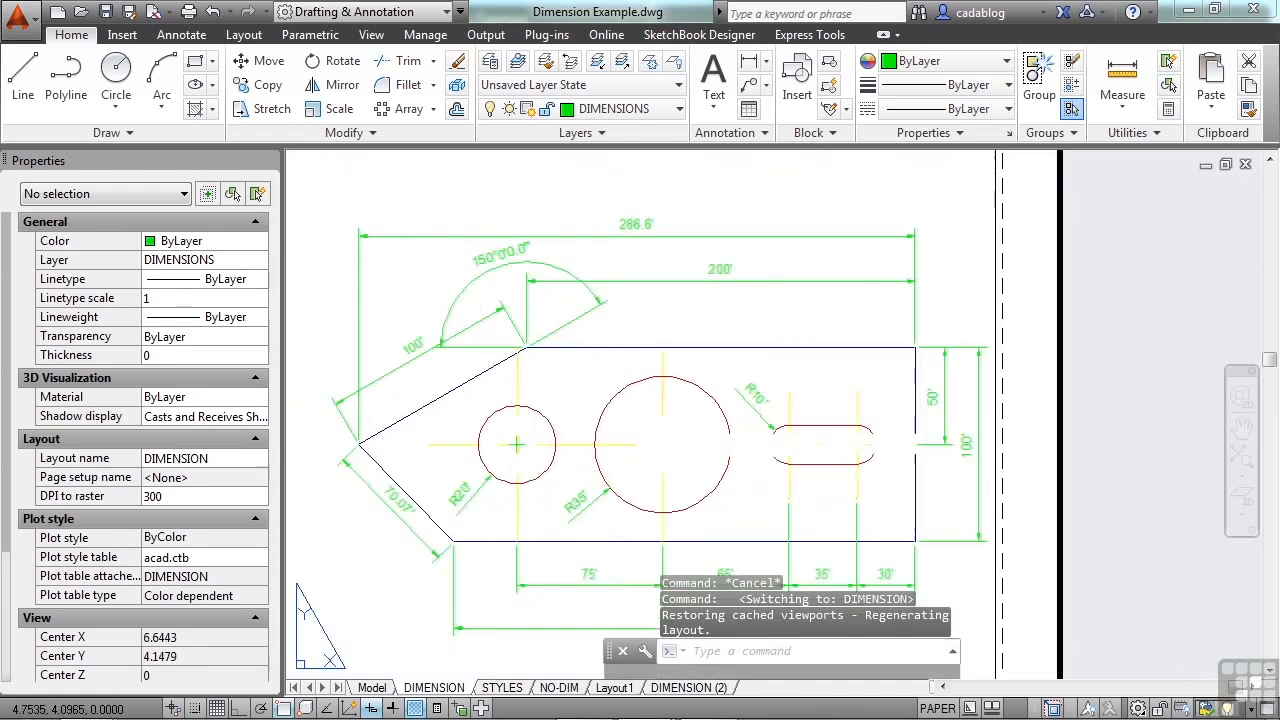
{"action": "double_click", "coordinate": [625, 417]}
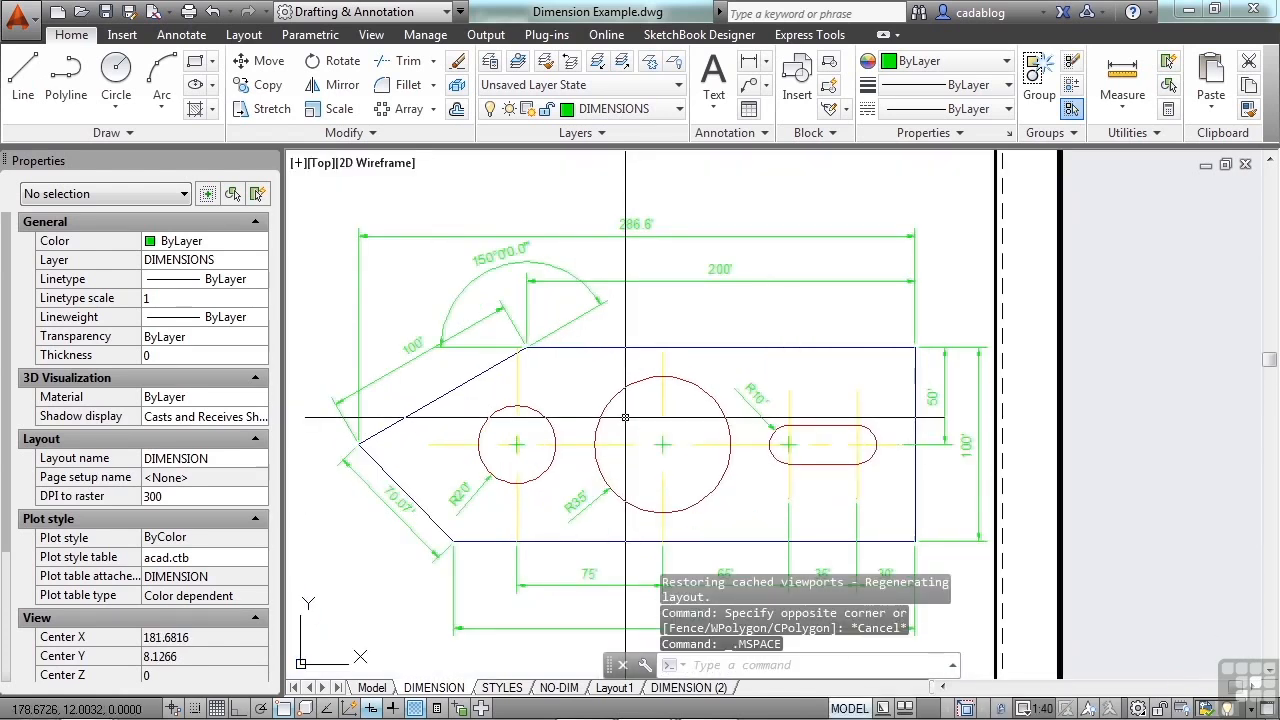
{"action": "left_click", "coordinate": [650, 66]}
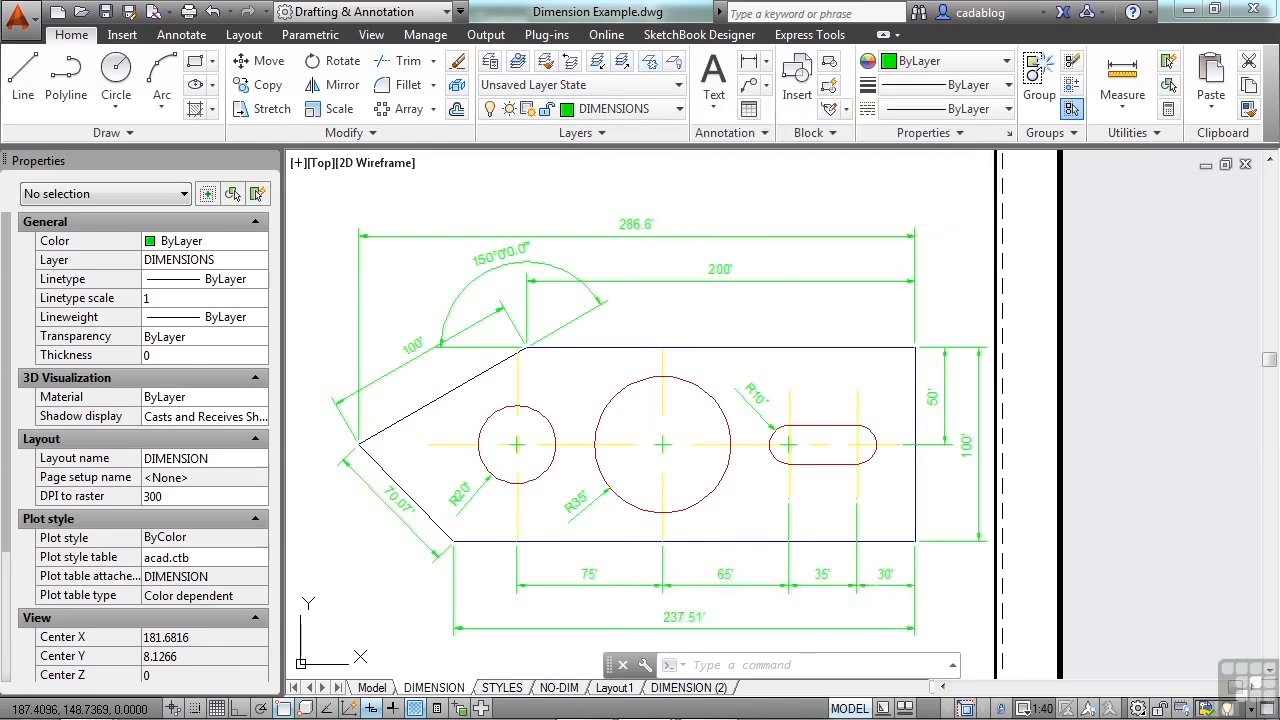
{"action": "left_click", "coordinate": [662, 401]}
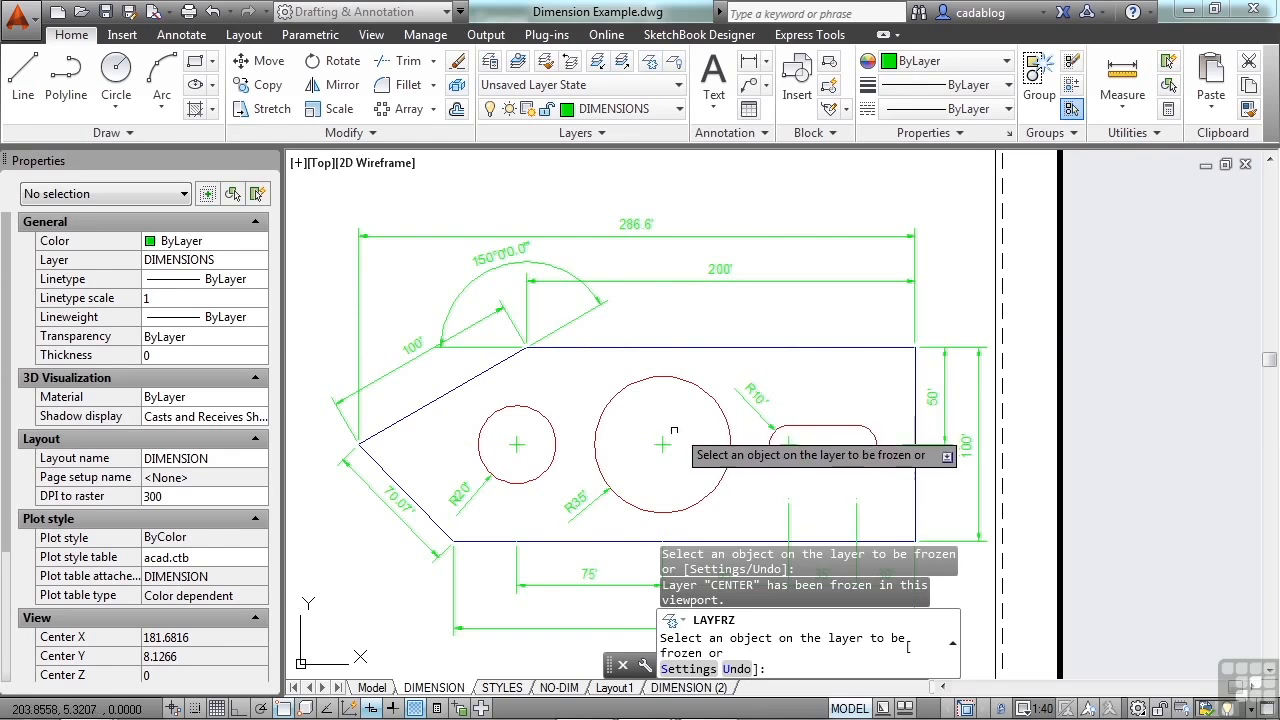
{"action": "key", "text": "Return"}
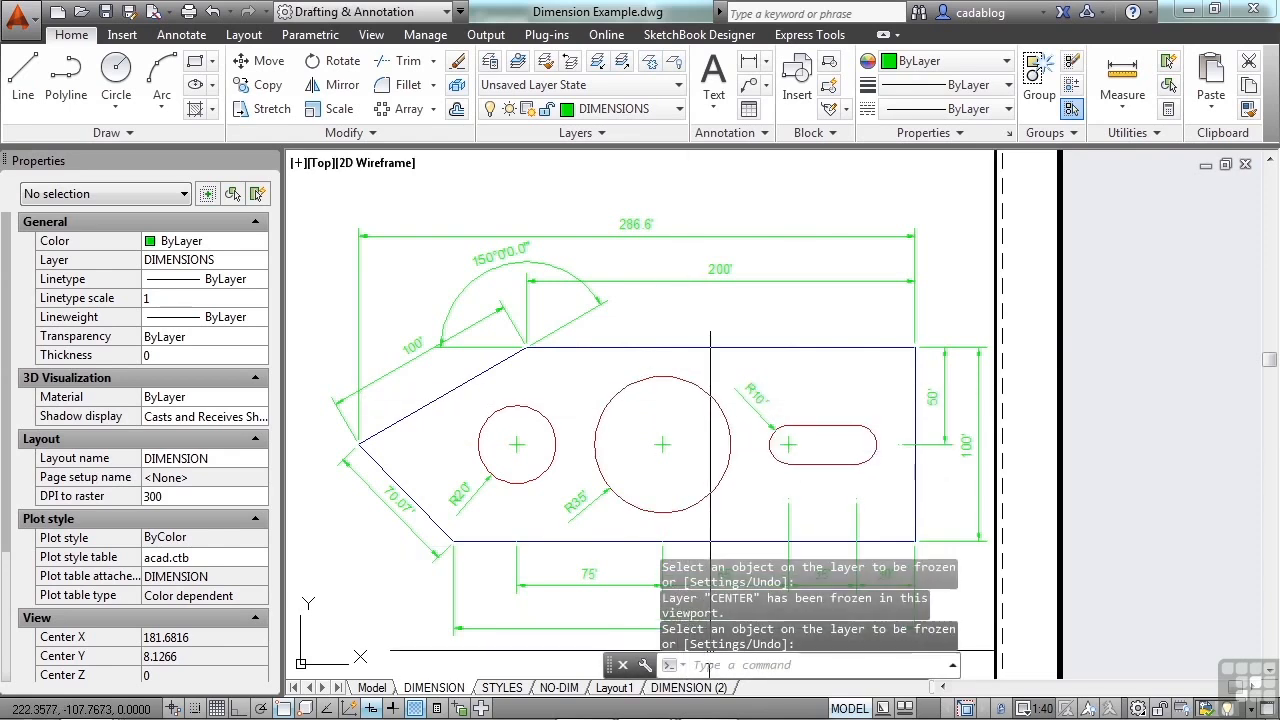
Step: Compare the centerlines shown in the DIMENSION (2) layout with those in the DIMENSION layout
{"action": "left_click", "coordinate": [703, 689]}
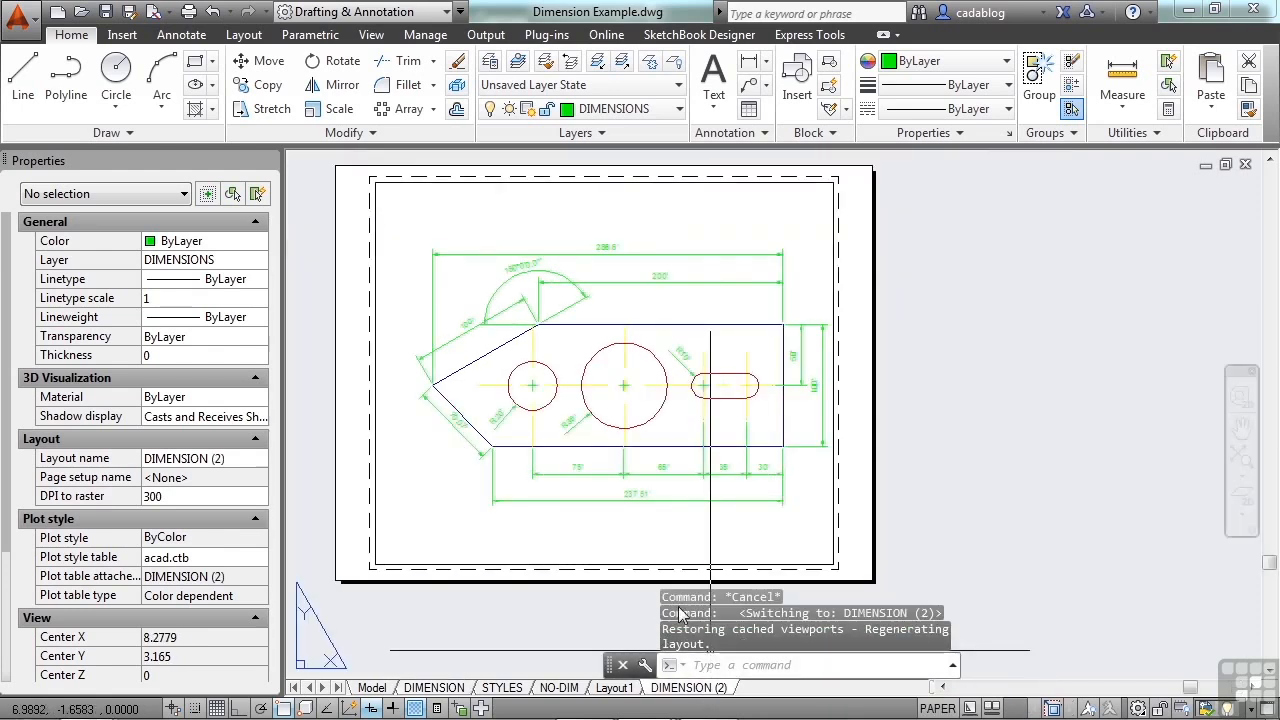
{"action": "scroll", "coordinate": [550, 342], "scroll_direction": "up", "scroll_amount": 2}
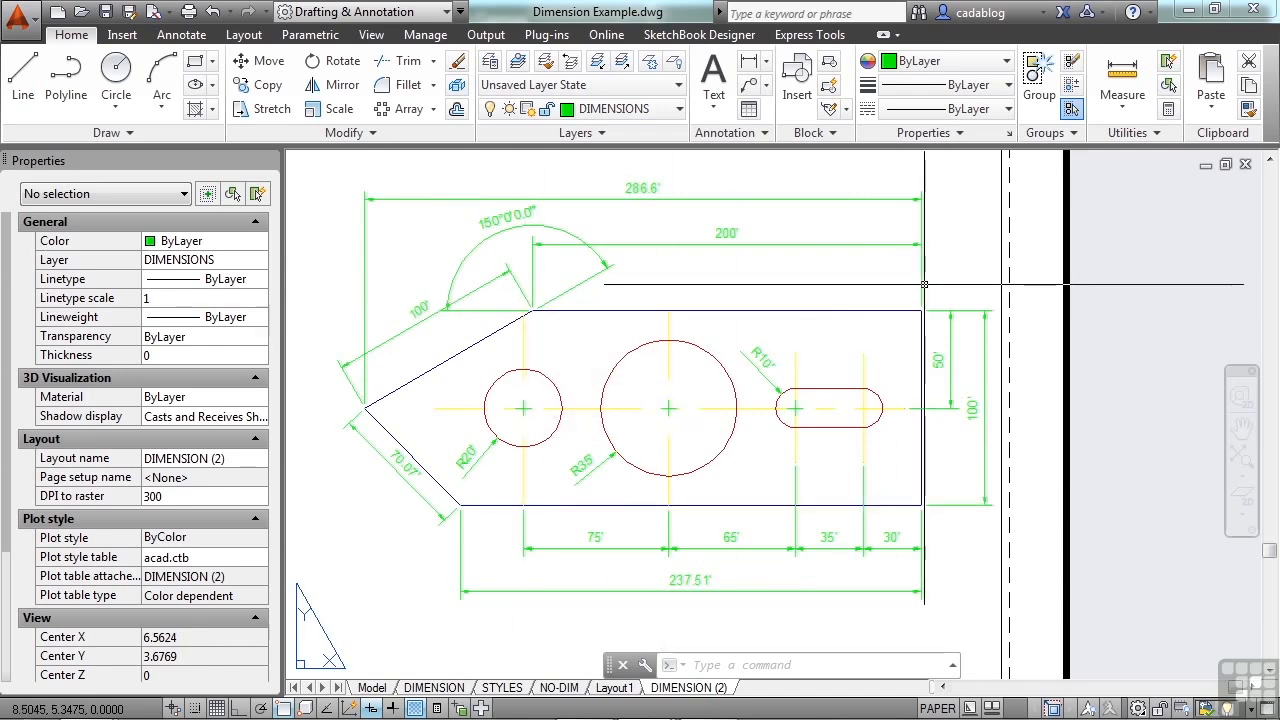
{"action": "left_click", "coordinate": [433, 688]}
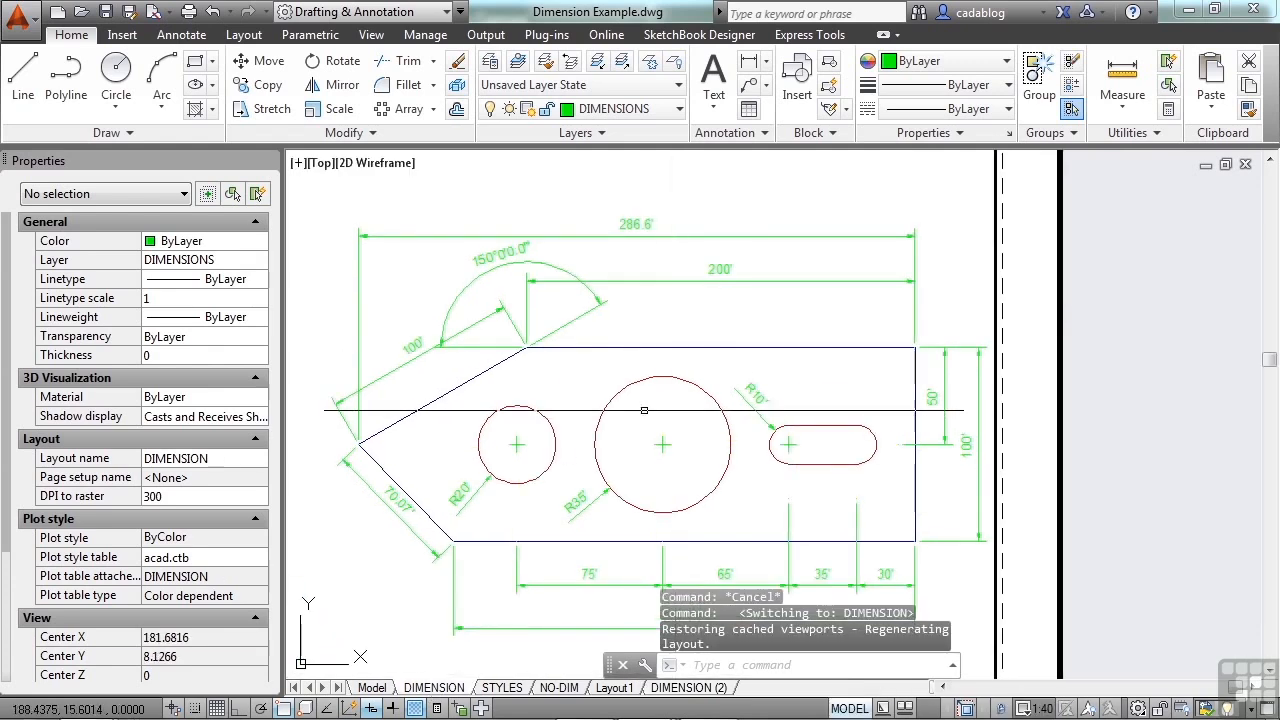
Step: Activate the viewport in the DIMENSION (2) layout and freeze the HOLES and CENTER layers in it
{"action": "left_click", "coordinate": [688, 688]}
{"action": "double_click", "coordinate": [737, 478]}
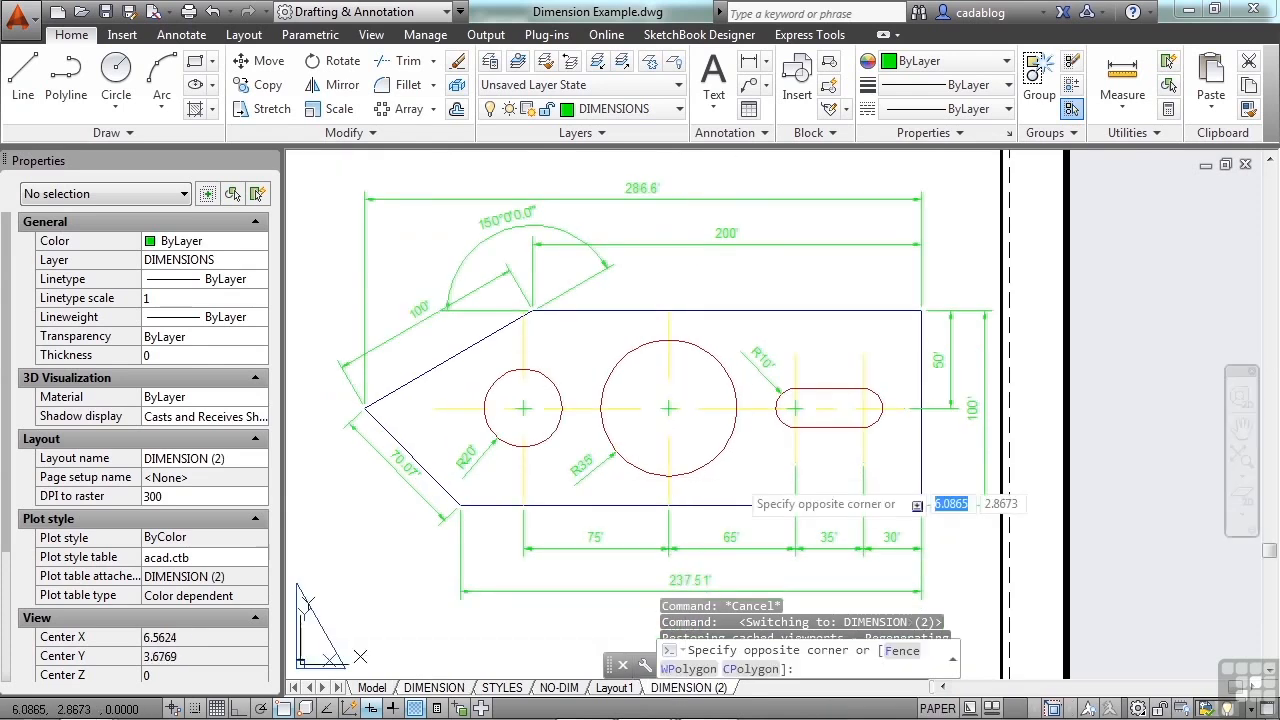
{"action": "left_click", "coordinate": [653, 67]}
{"action": "left_click", "coordinate": [701, 347]}
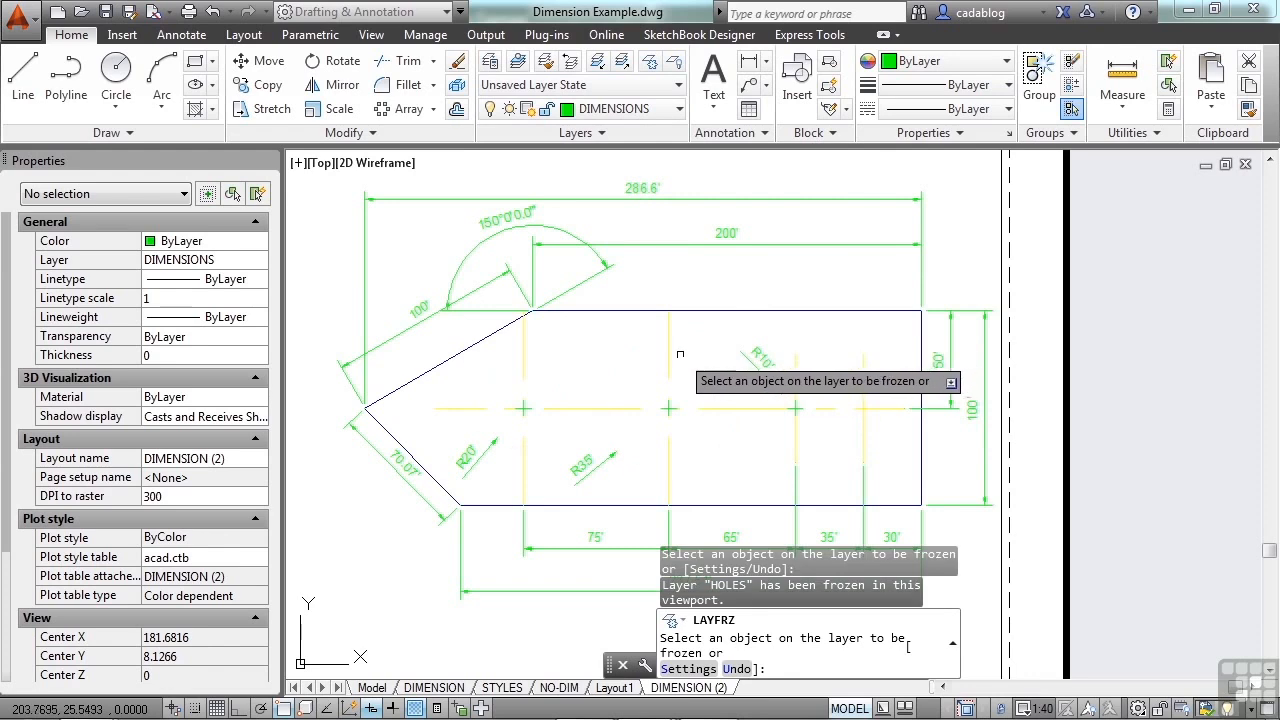
{"action": "left_click", "coordinate": [669, 354]}
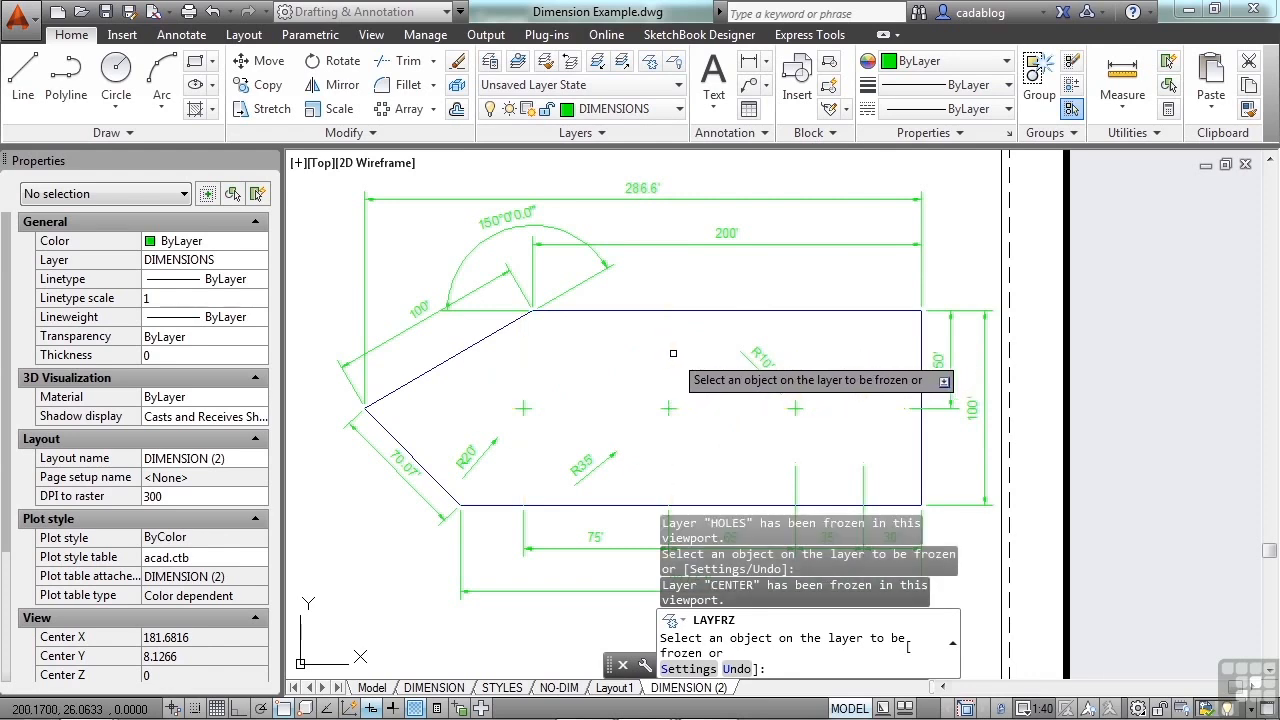
{"action": "key", "text": "Return"}
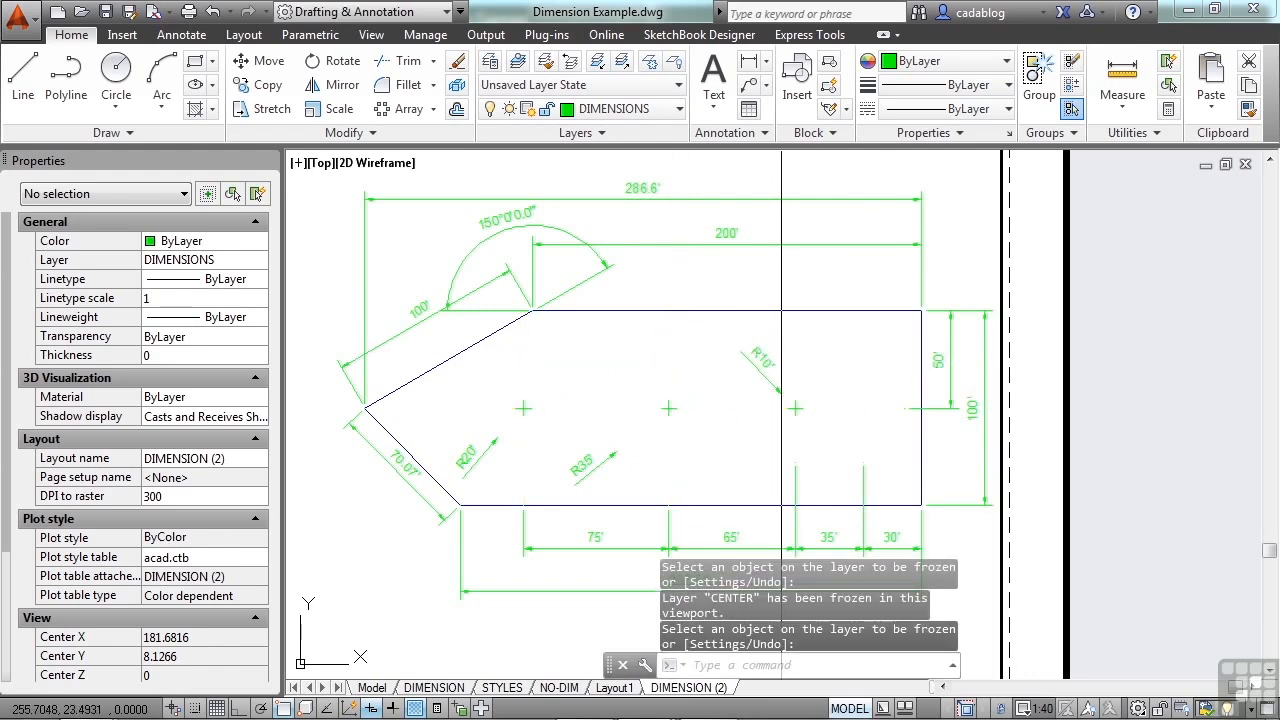
Step: Return to paper space and erase the three hole and slot radius dimensions along with the 65' and 35' dimensions
{"action": "left_click", "coordinate": [850, 708]}
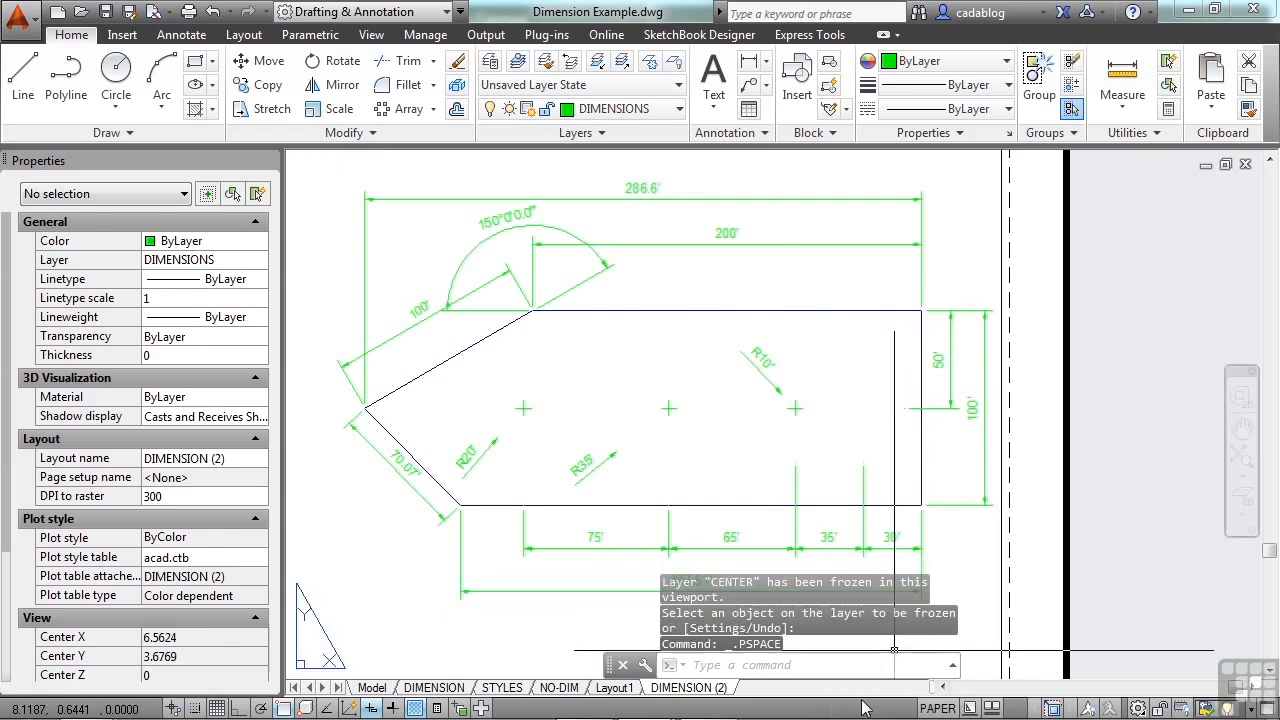
{"action": "type", "text": "e"}
{"action": "key", "text": "Return"}
{"action": "left_click", "coordinate": [859, 343]}
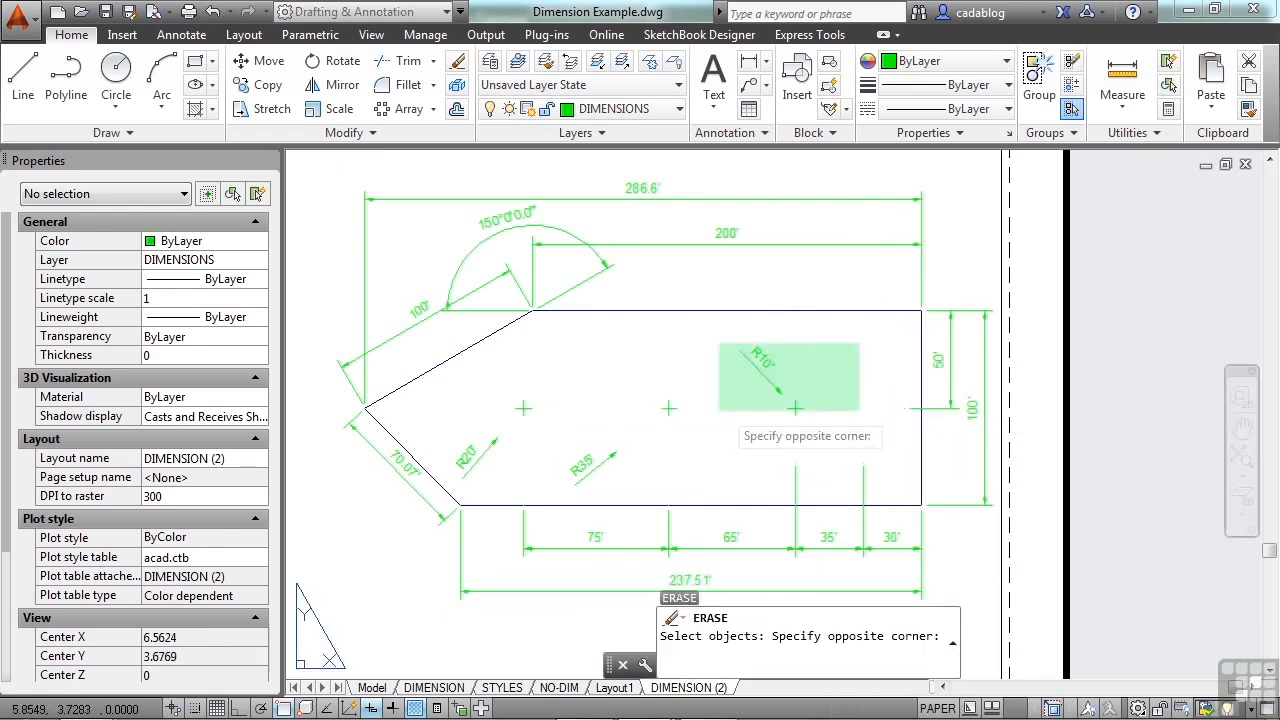
{"action": "left_click", "coordinate": [518, 471]}
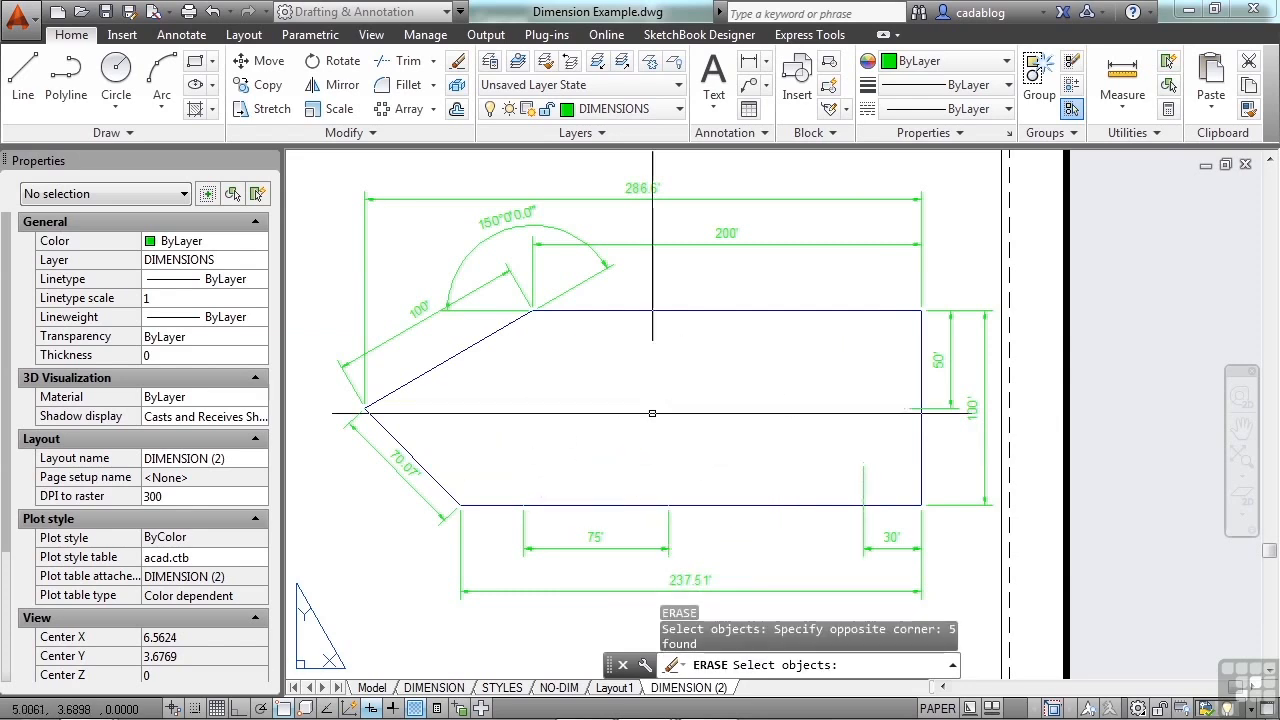
{"action": "key", "text": "Return"}
Step: Erase the remaining hole location dimensions: the 50' vertical one and the 30' and 75' horizontal ones
{"action": "key", "text": "Return"}
{"action": "left_click", "coordinate": [934, 411]}
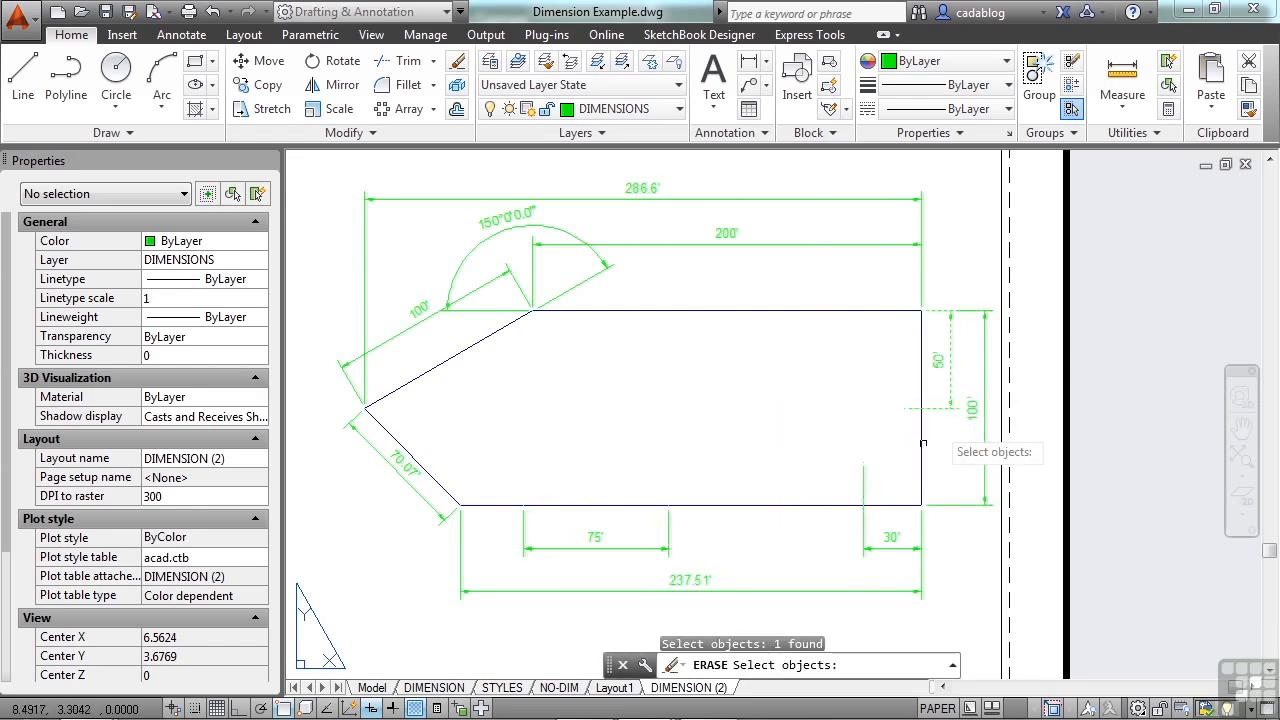
{"action": "left_click", "coordinate": [880, 526]}
{"action": "left_click", "coordinate": [651, 531]}
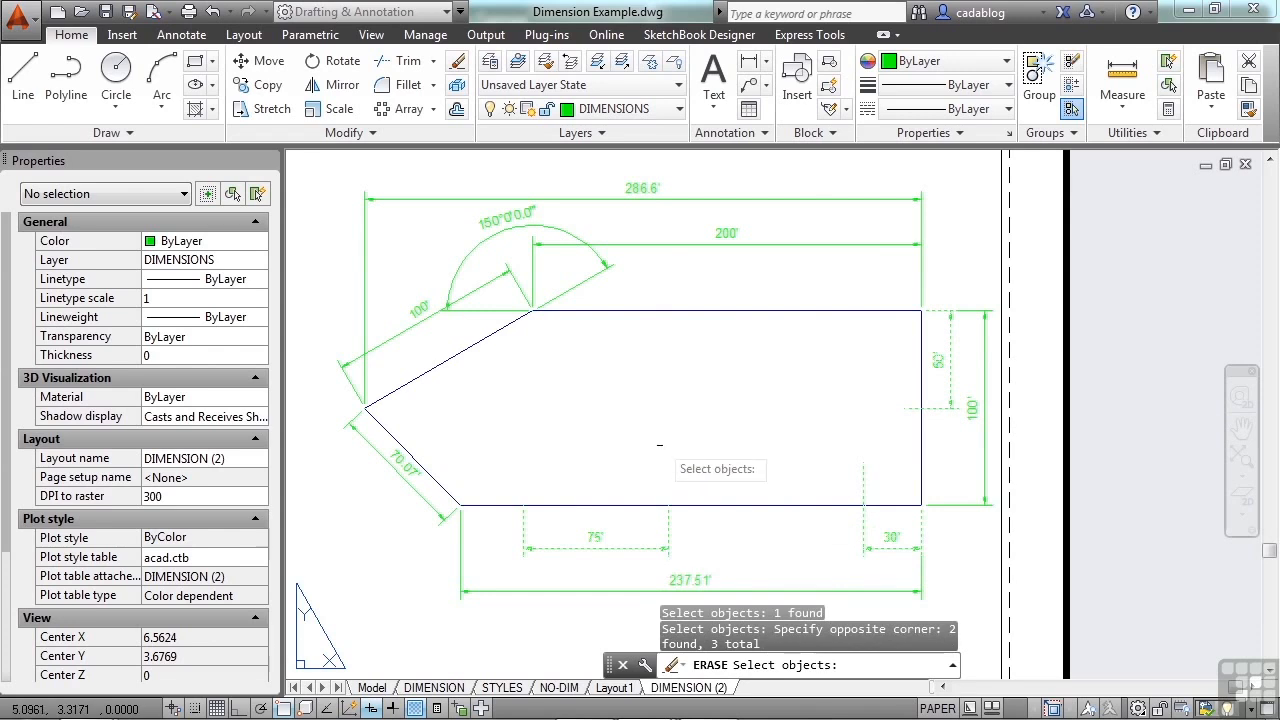
{"action": "scroll", "coordinate": [624, 400], "scroll_direction": "down", "scroll_amount": 2}
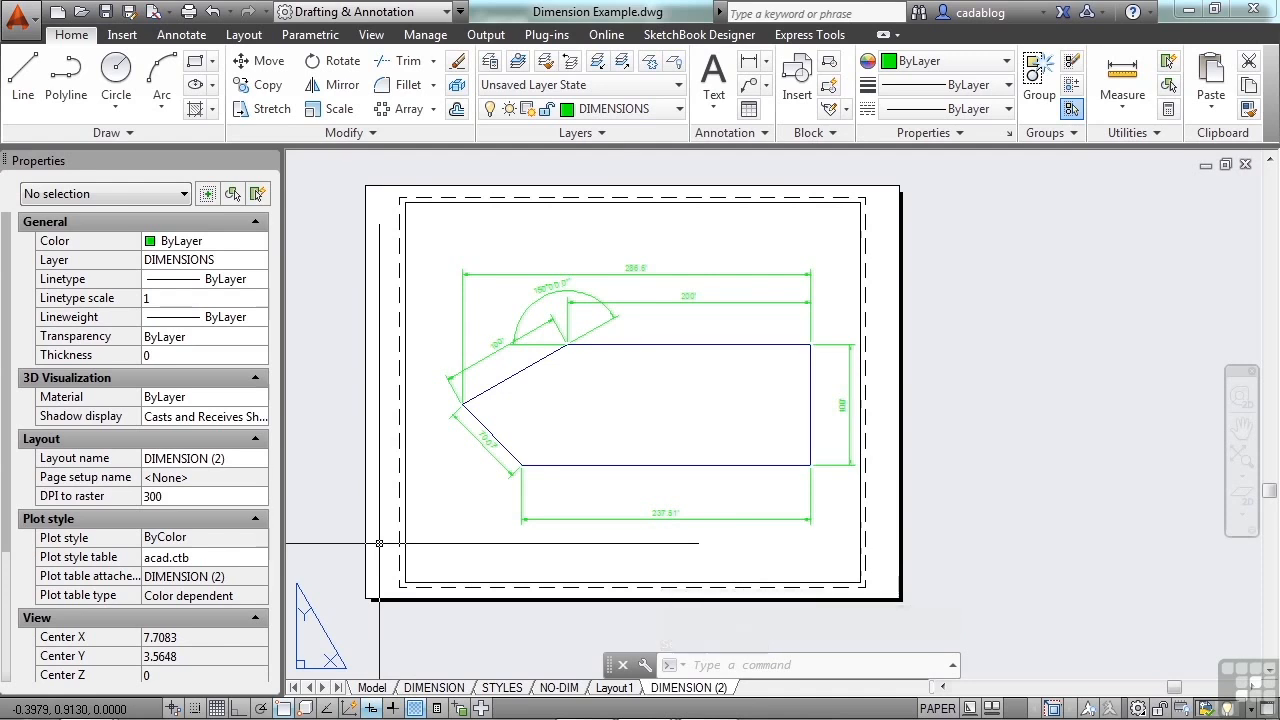
Step: Return the DIMENSION layout to paper space and bring its whole sheet into view
{"action": "left_click", "coordinate": [440, 688]}
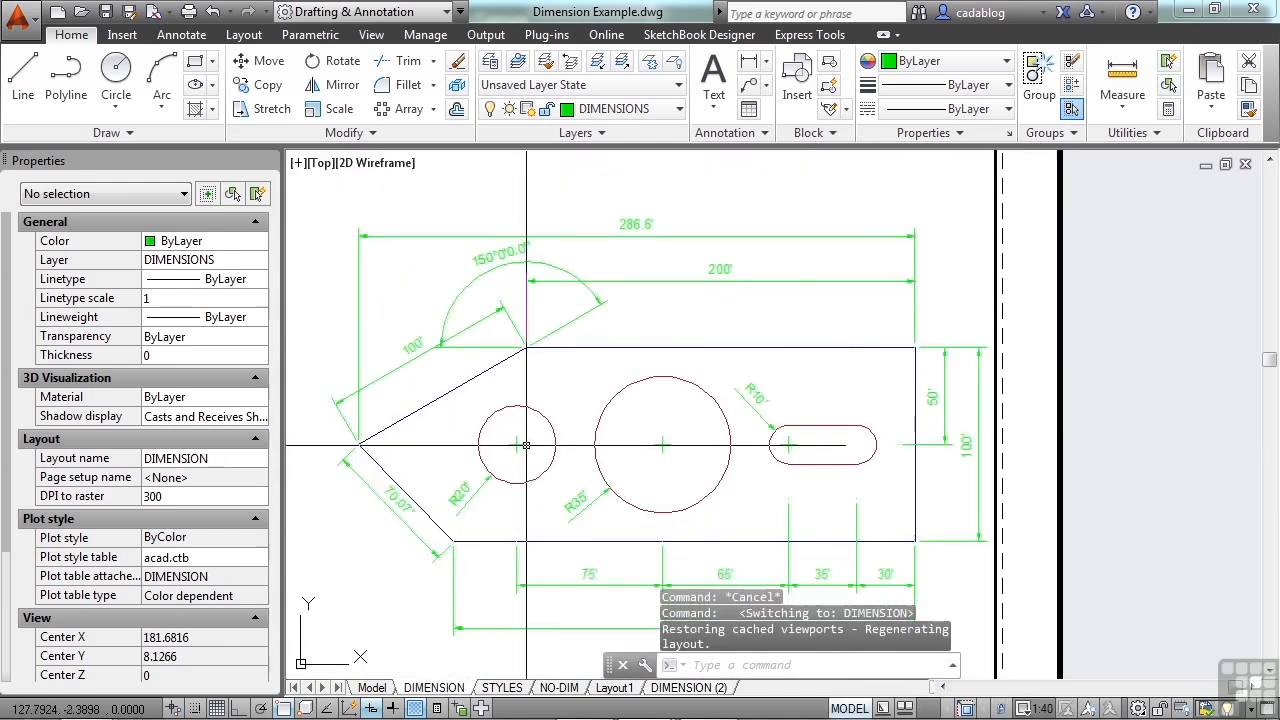
{"action": "scroll", "coordinate": [526, 441], "scroll_direction": "down", "scroll_amount": 2}
{"action": "middle_click_drag", "start_coordinate": [509, 410], "coordinate": [552, 387]}
{"action": "double_click", "coordinate": [1001, 438]}
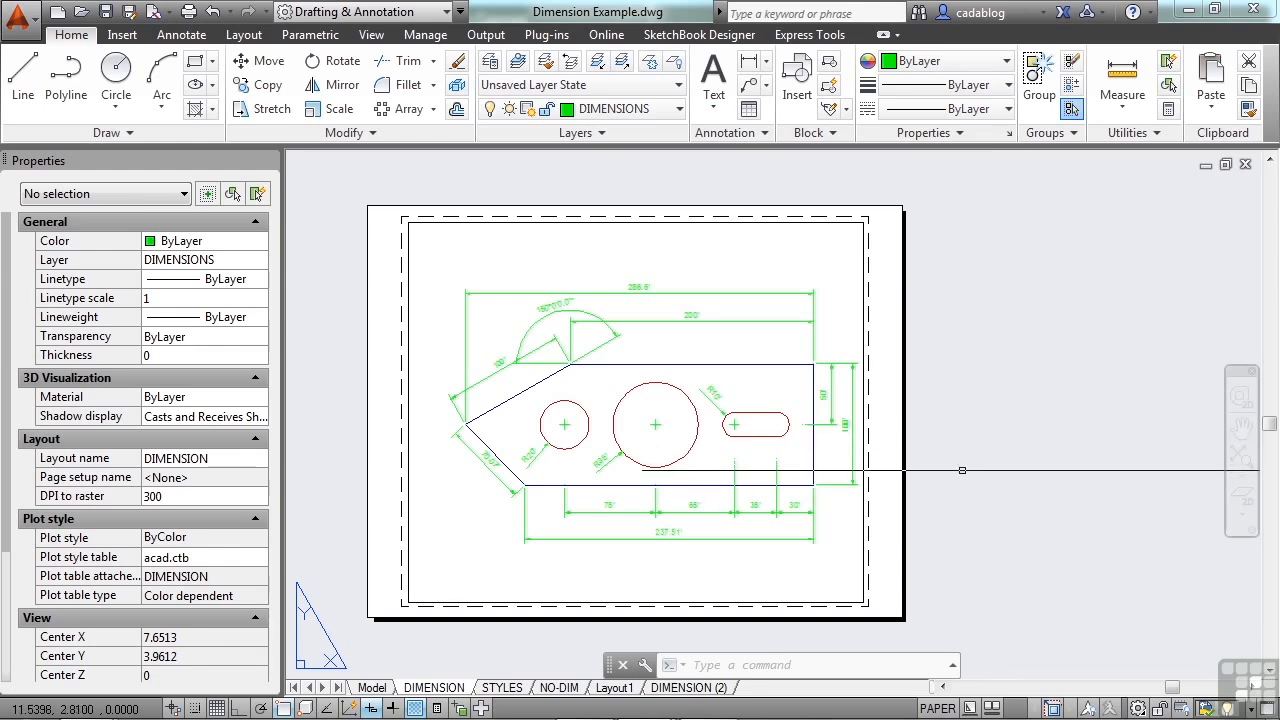
Step: Move the DIMENSION (2) layout directly after the DIMENSION layout
{"action": "left_click", "coordinate": [690, 688]}
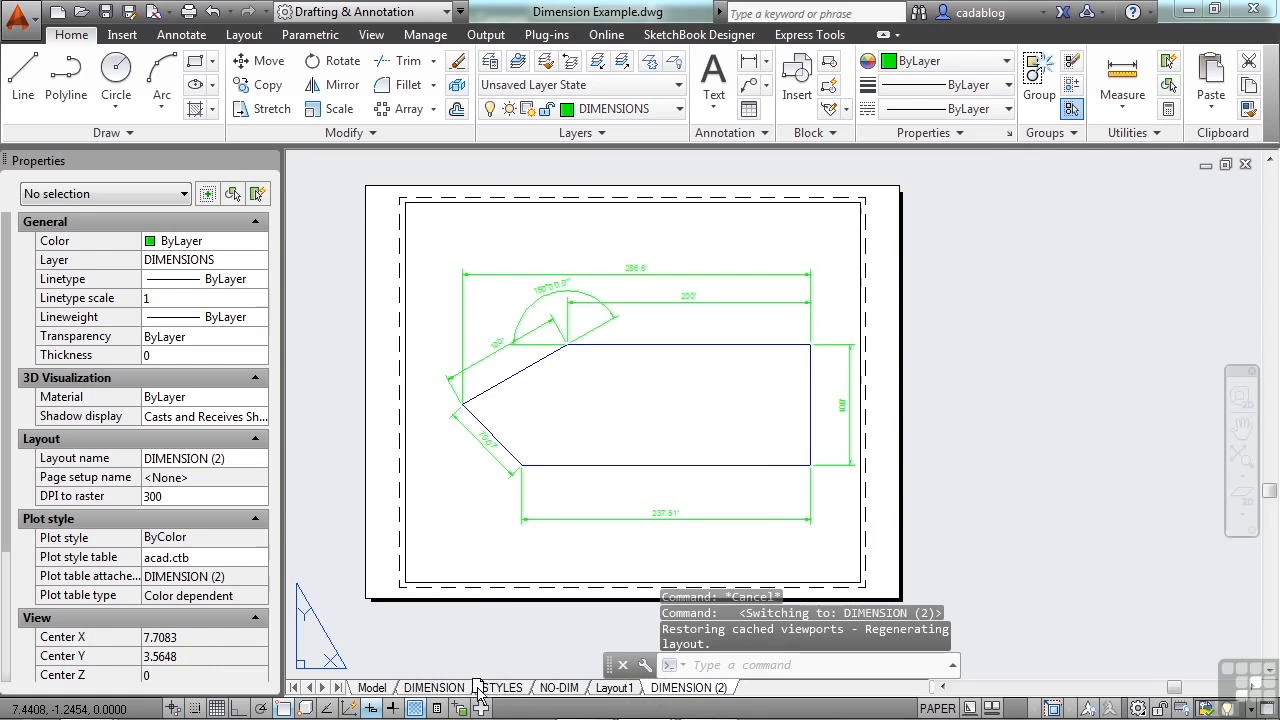
{"action": "left_click_drag", "start_coordinate": [480, 690], "coordinate": [482, 692]}
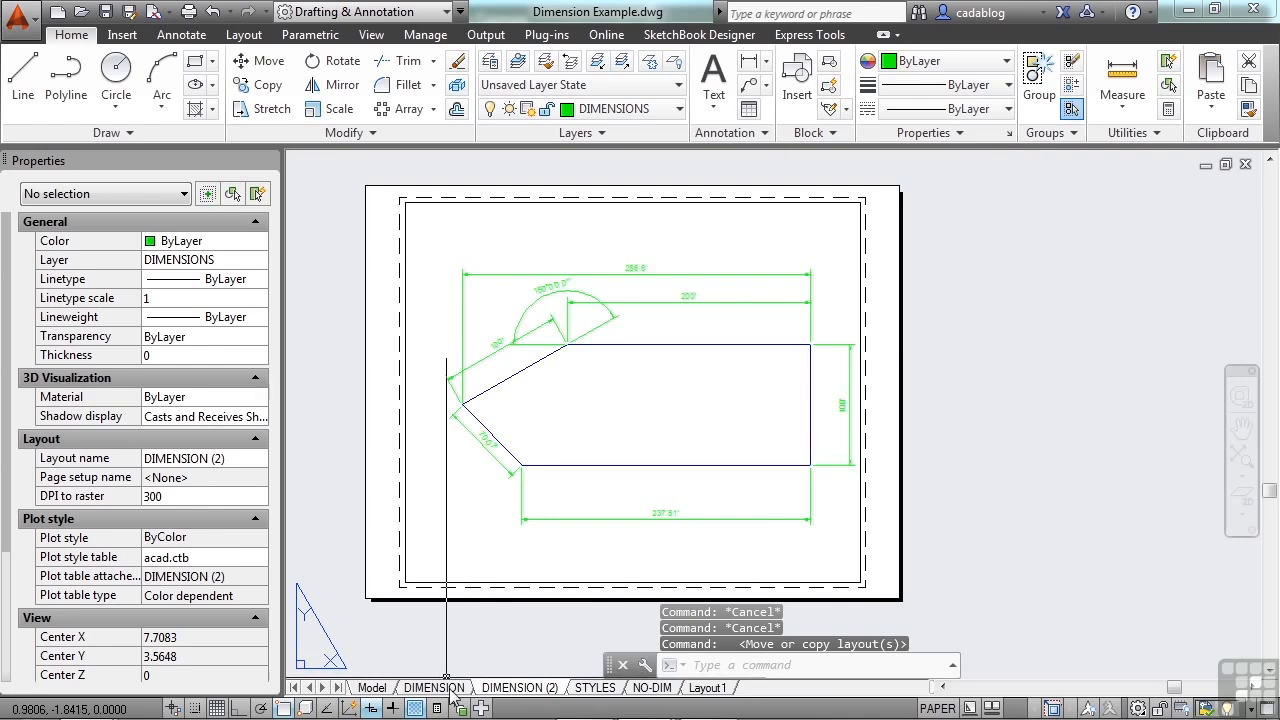
Step: Compare the DIMENSION and DIMENSION (2) layouts with each other and with the whole bracket in model space
{"action": "left_click", "coordinate": [434, 688]}
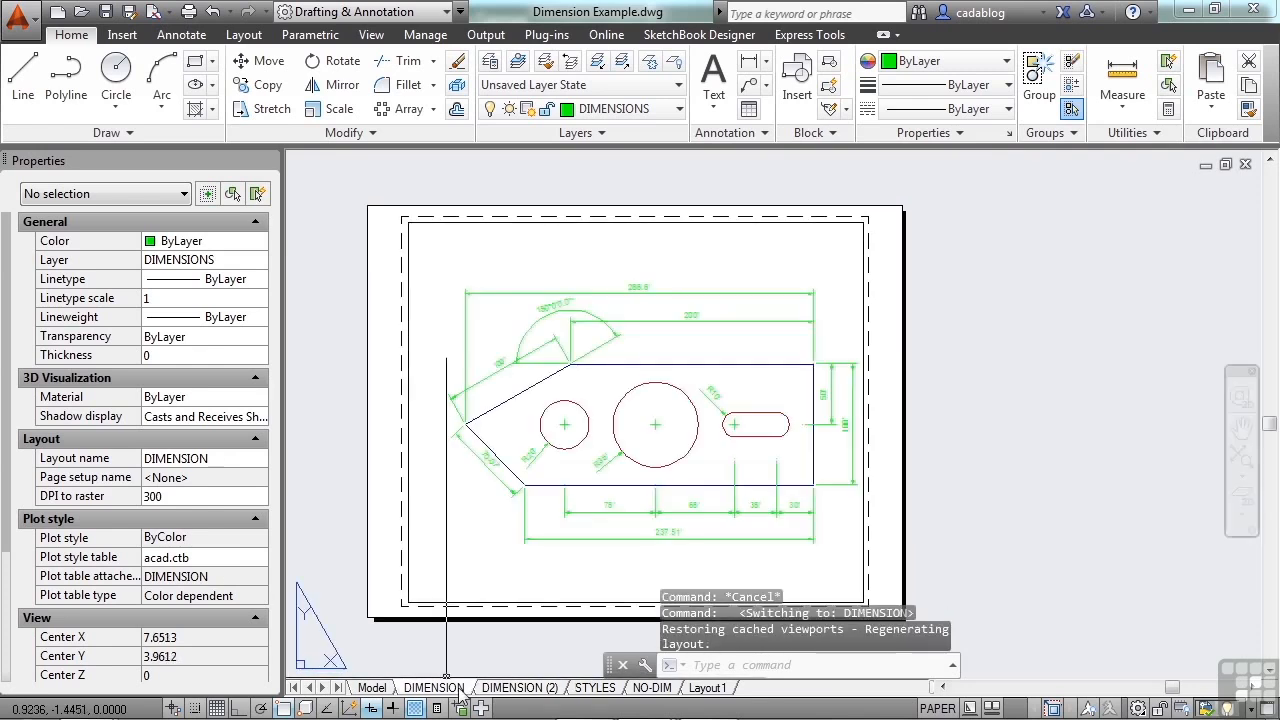
{"action": "left_click", "coordinate": [518, 688]}
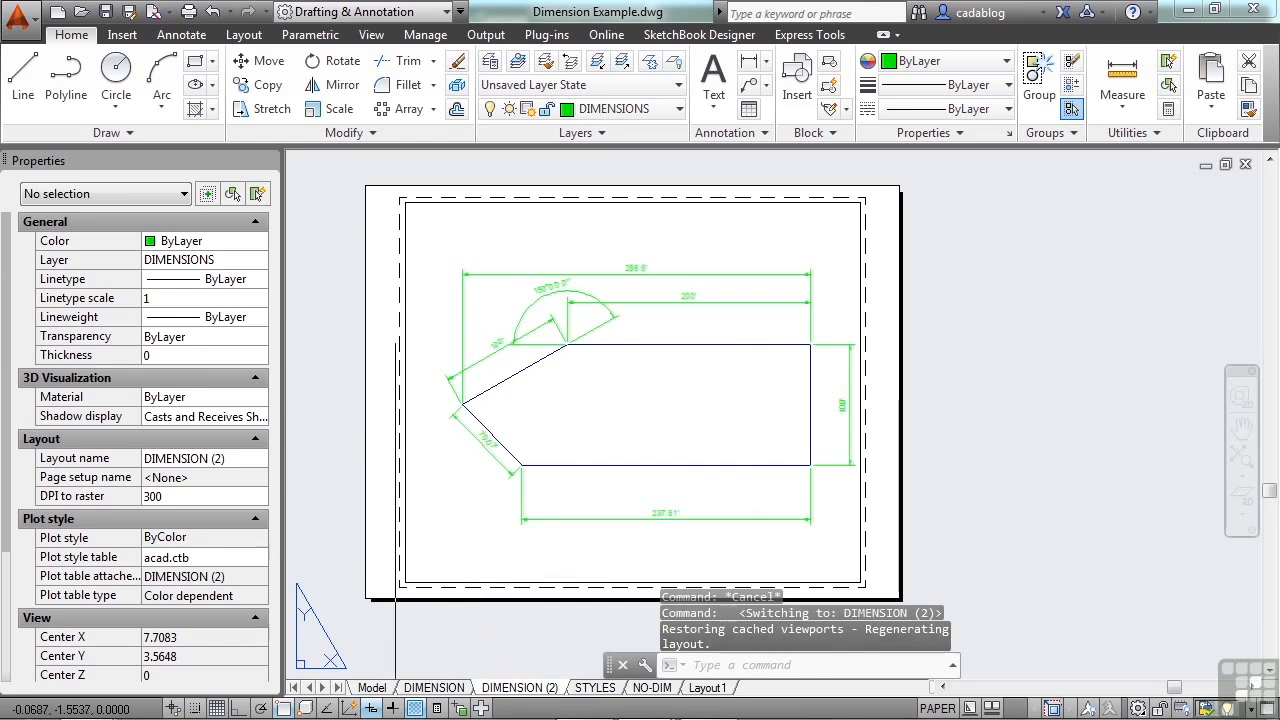
{"action": "left_click", "coordinate": [372, 687]}
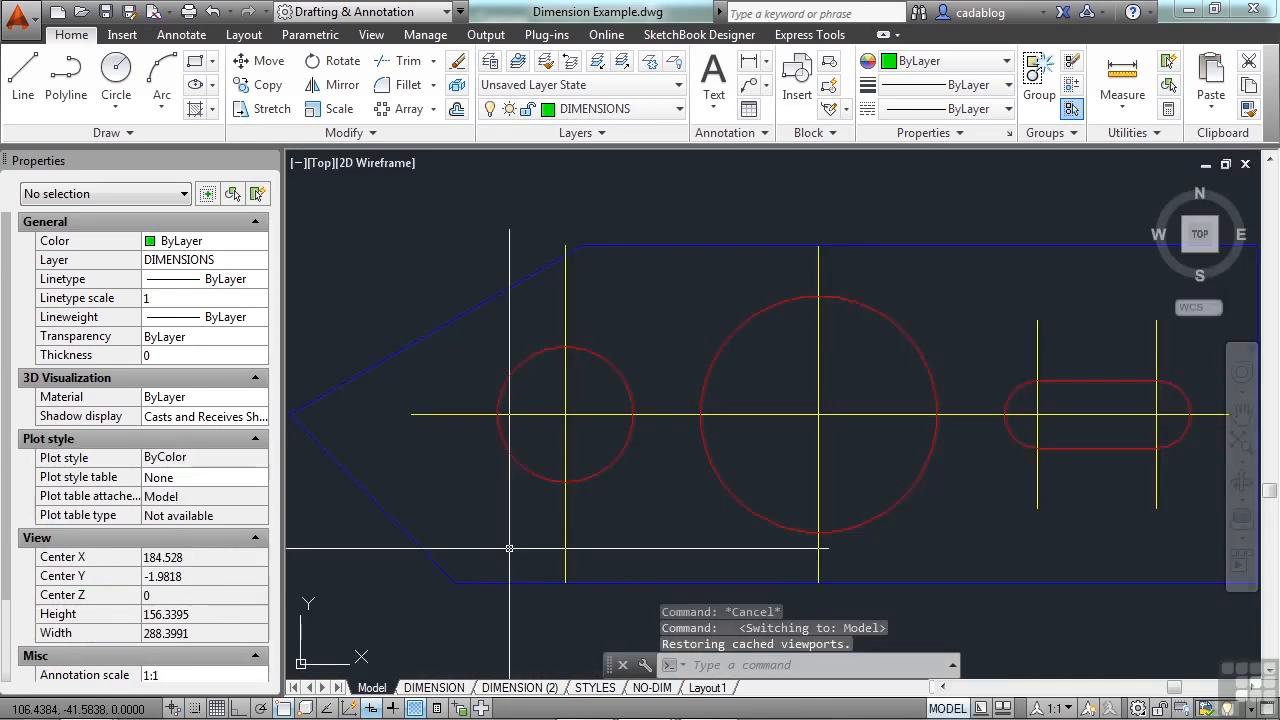
{"action": "scroll", "coordinate": [466, 480], "scroll_direction": "down", "scroll_amount": 2}
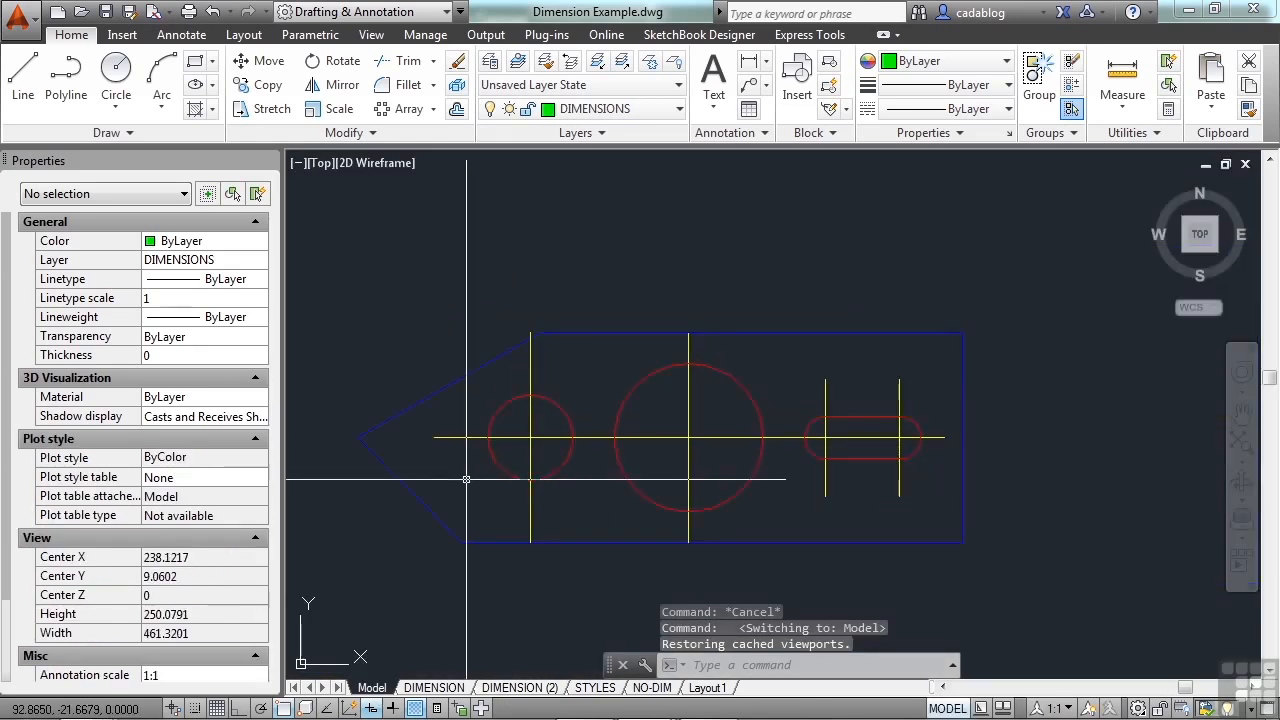